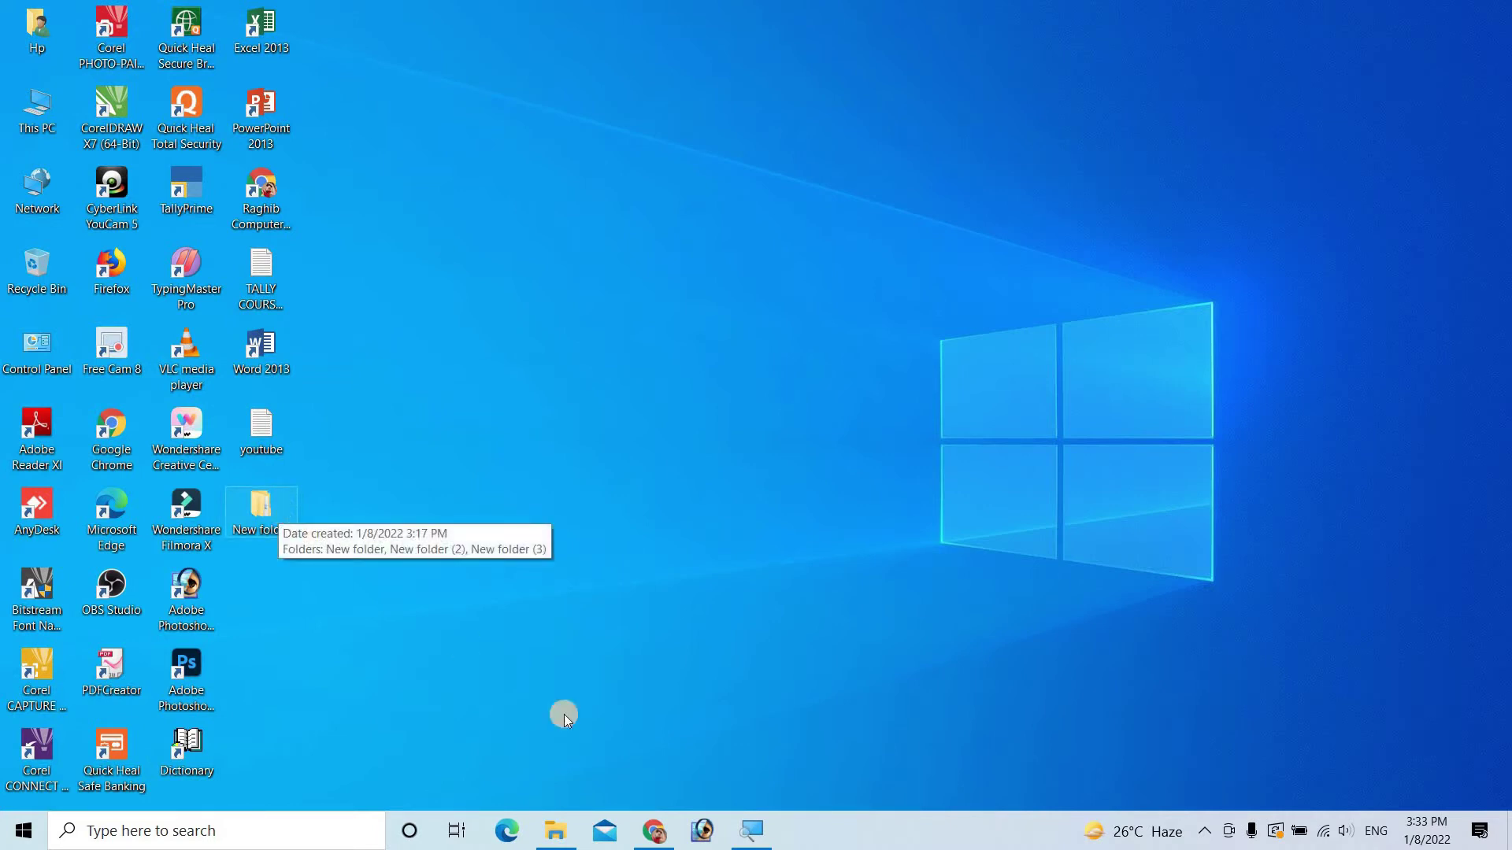
Step: View the colored example folders inside the existing New folder window and close it
{"action": "left_click", "coordinate": [555, 831]}
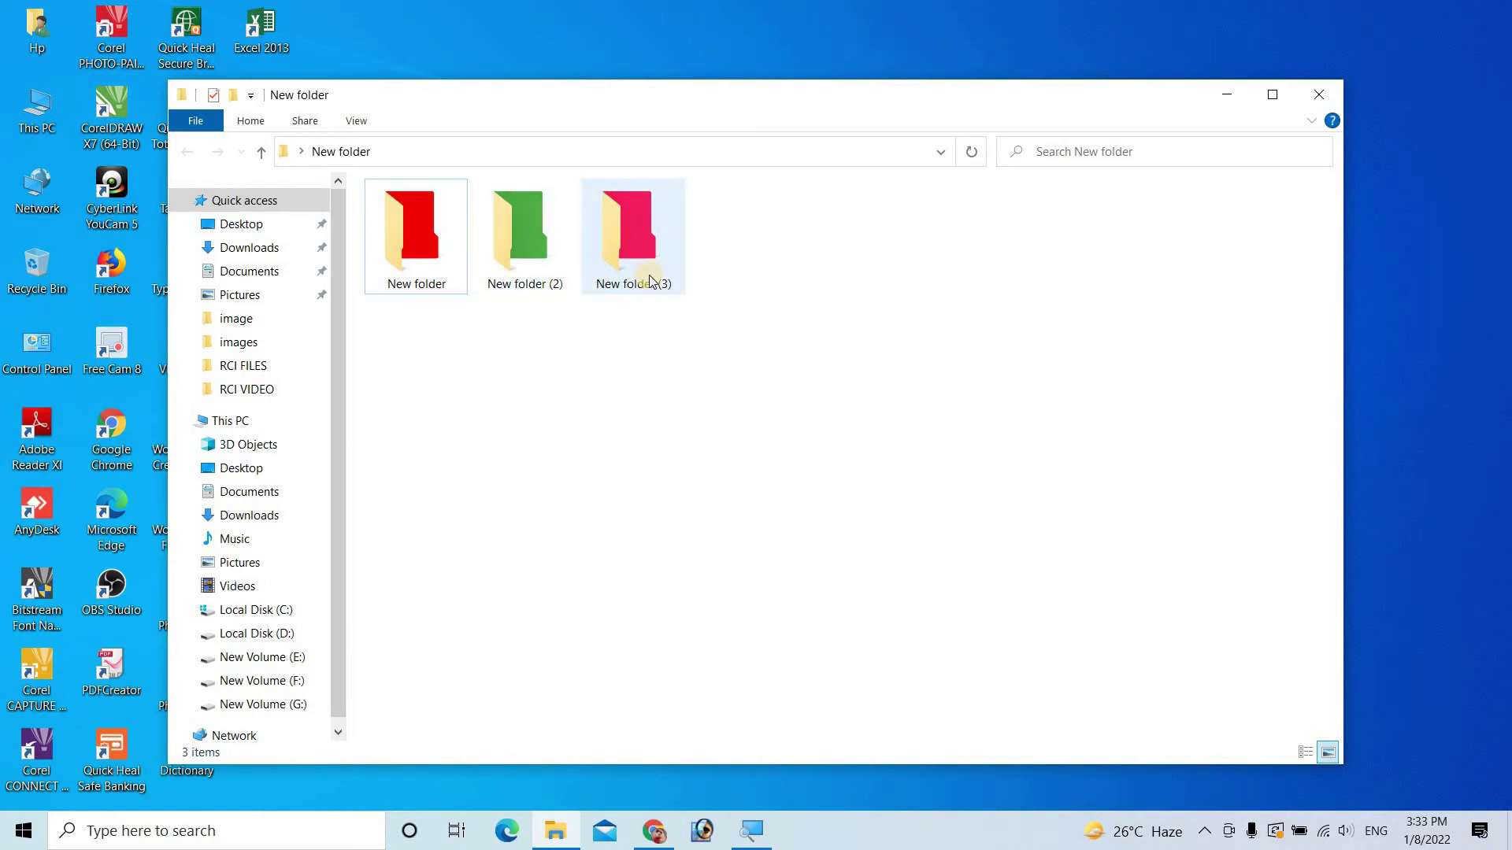
{"action": "mouse_move", "coordinate": [646, 283]}
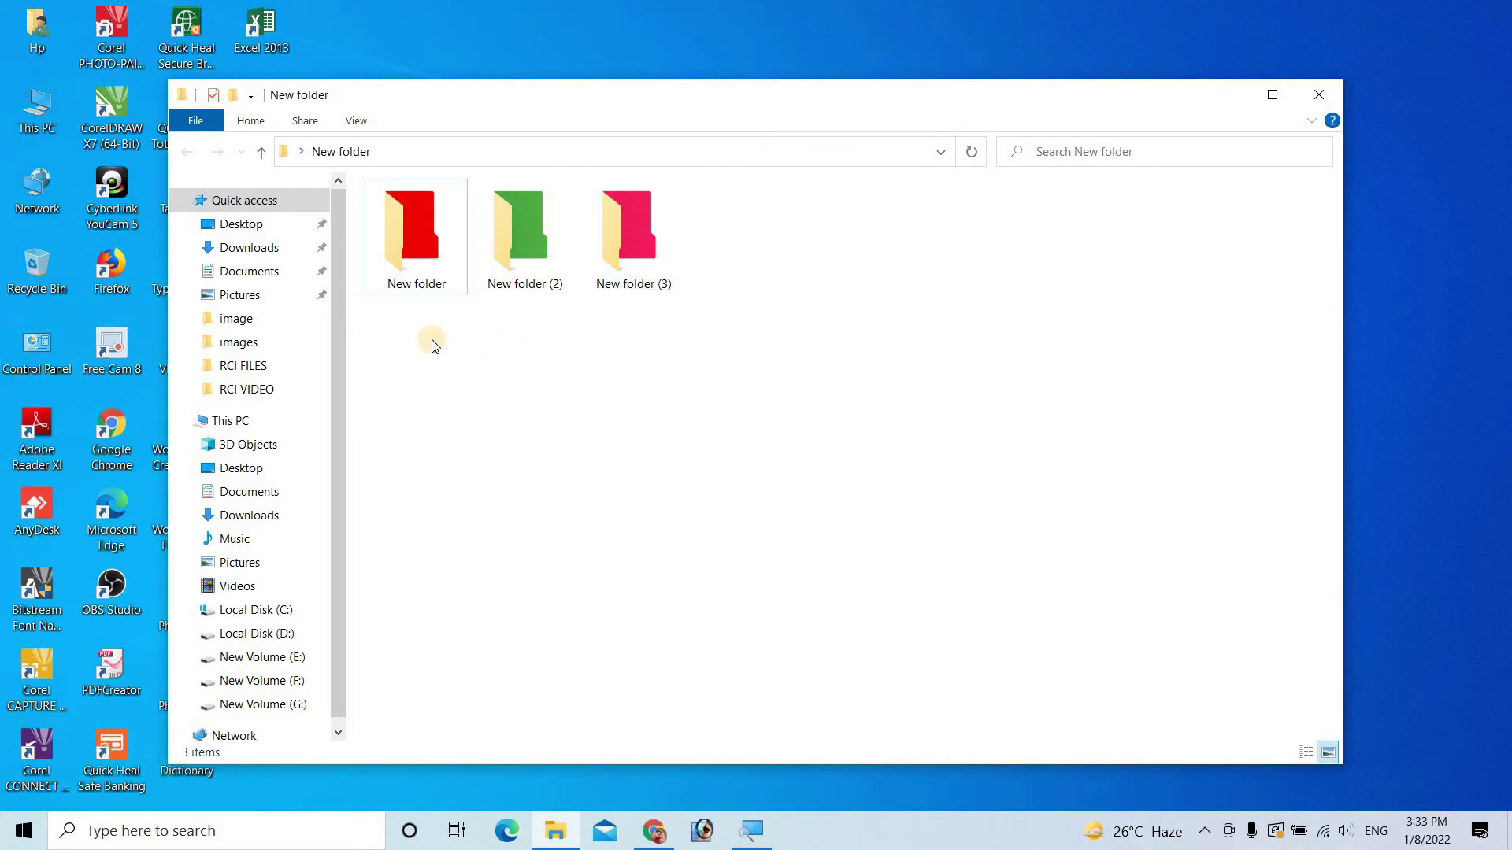
{"action": "left_click", "coordinate": [1321, 93]}
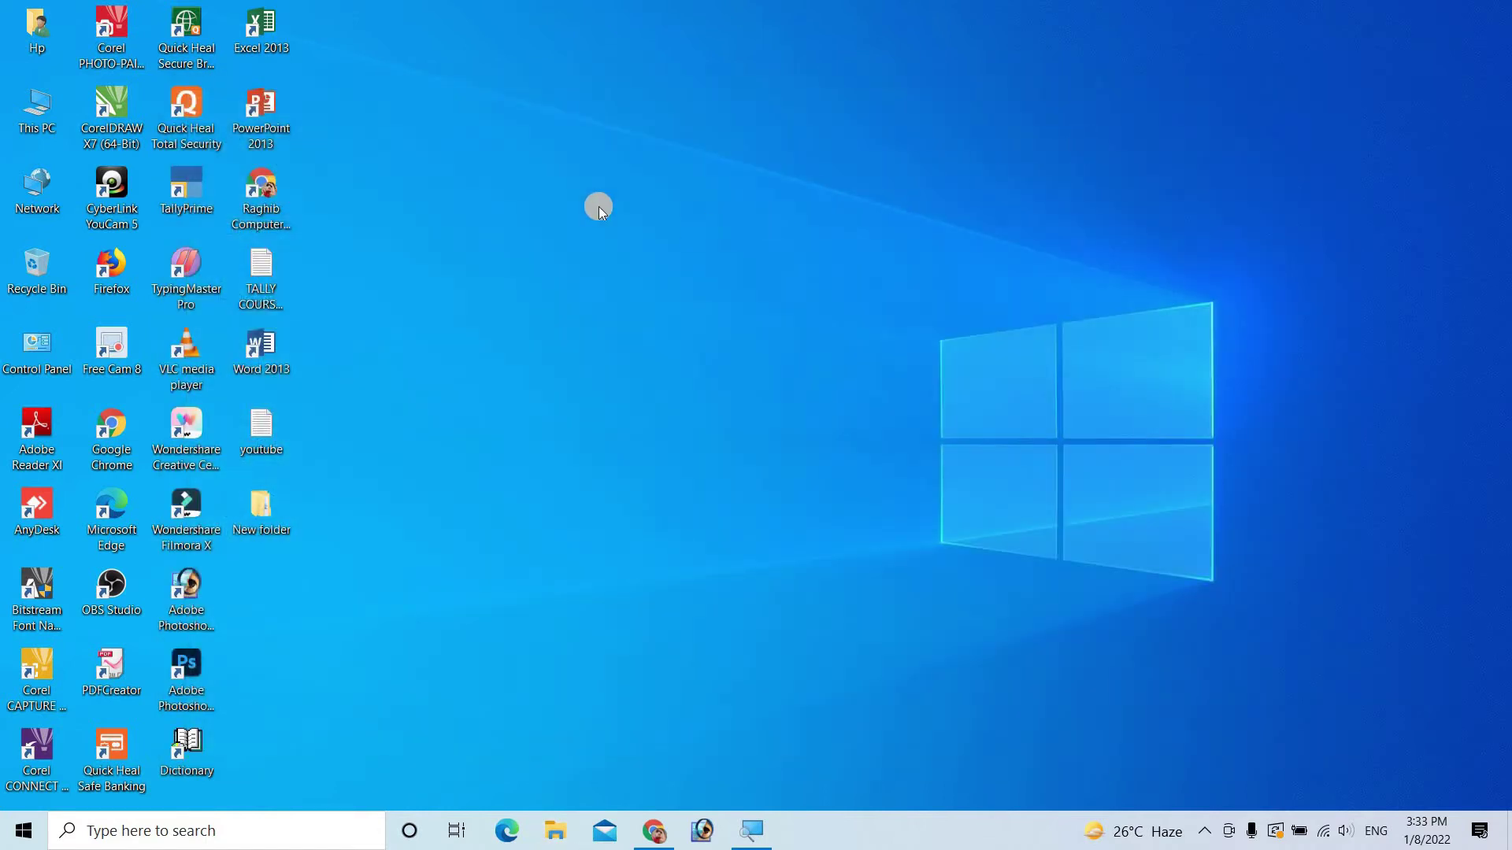
Step: Create a new folder on the desktop with the default name and open it
{"action": "right_click", "coordinate": [572, 139]}
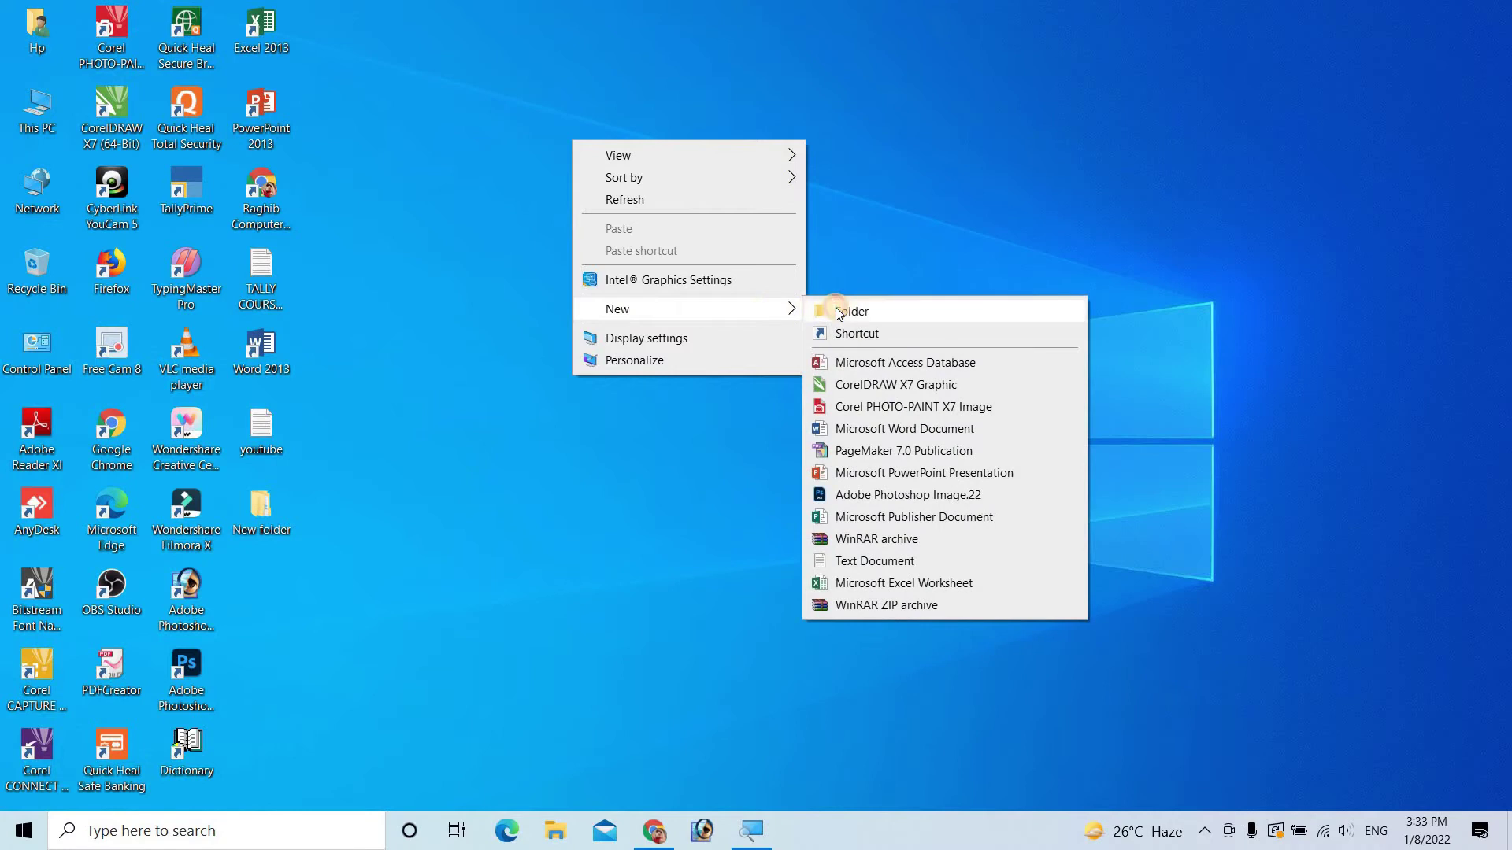
{"action": "left_click", "coordinate": [835, 307]}
{"action": "left_click", "coordinate": [412, 605]}
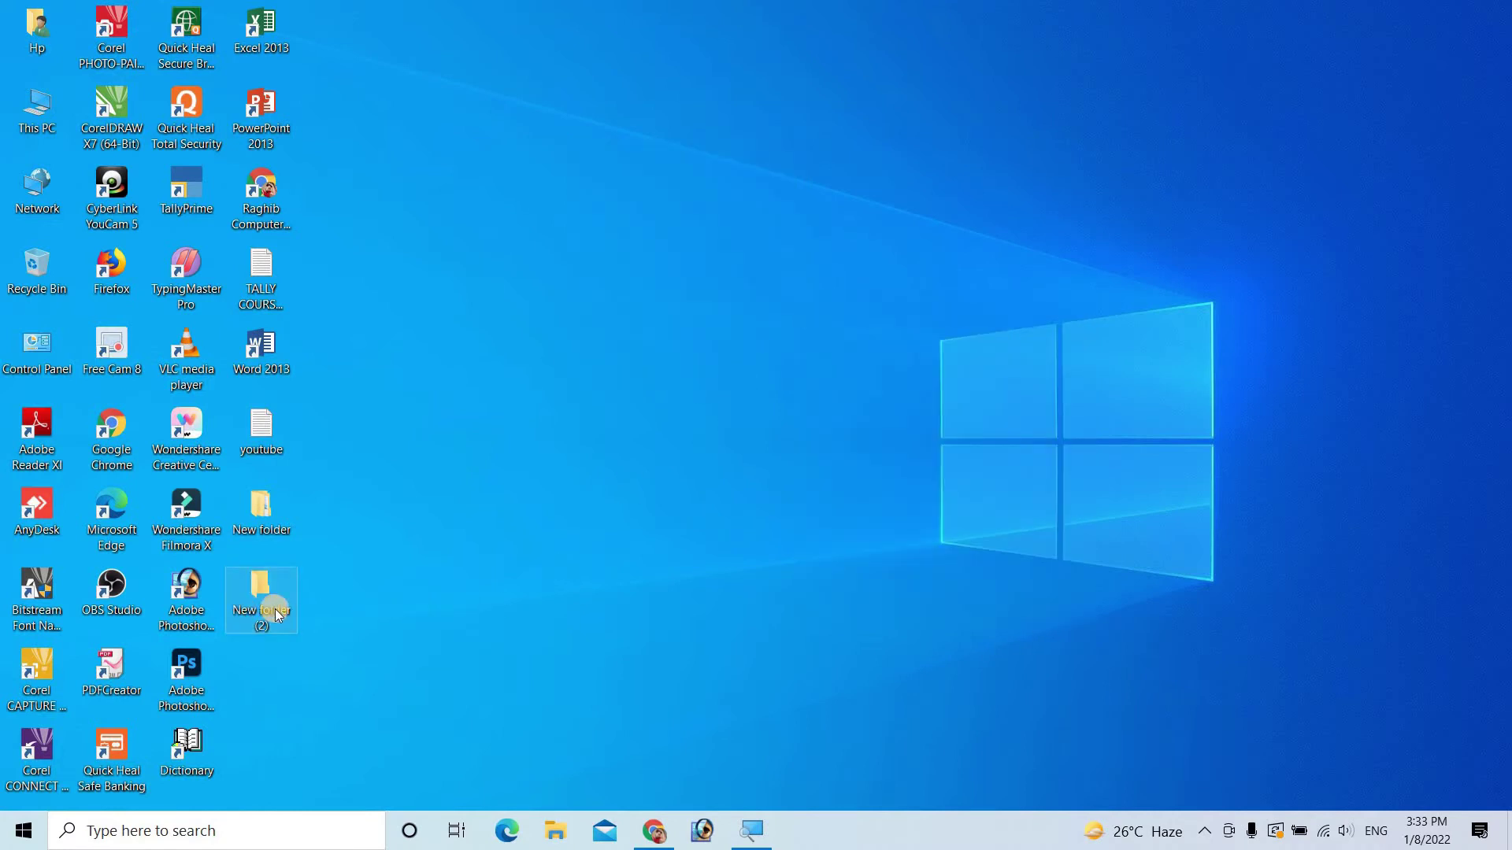
{"action": "key", "text": "Return"}
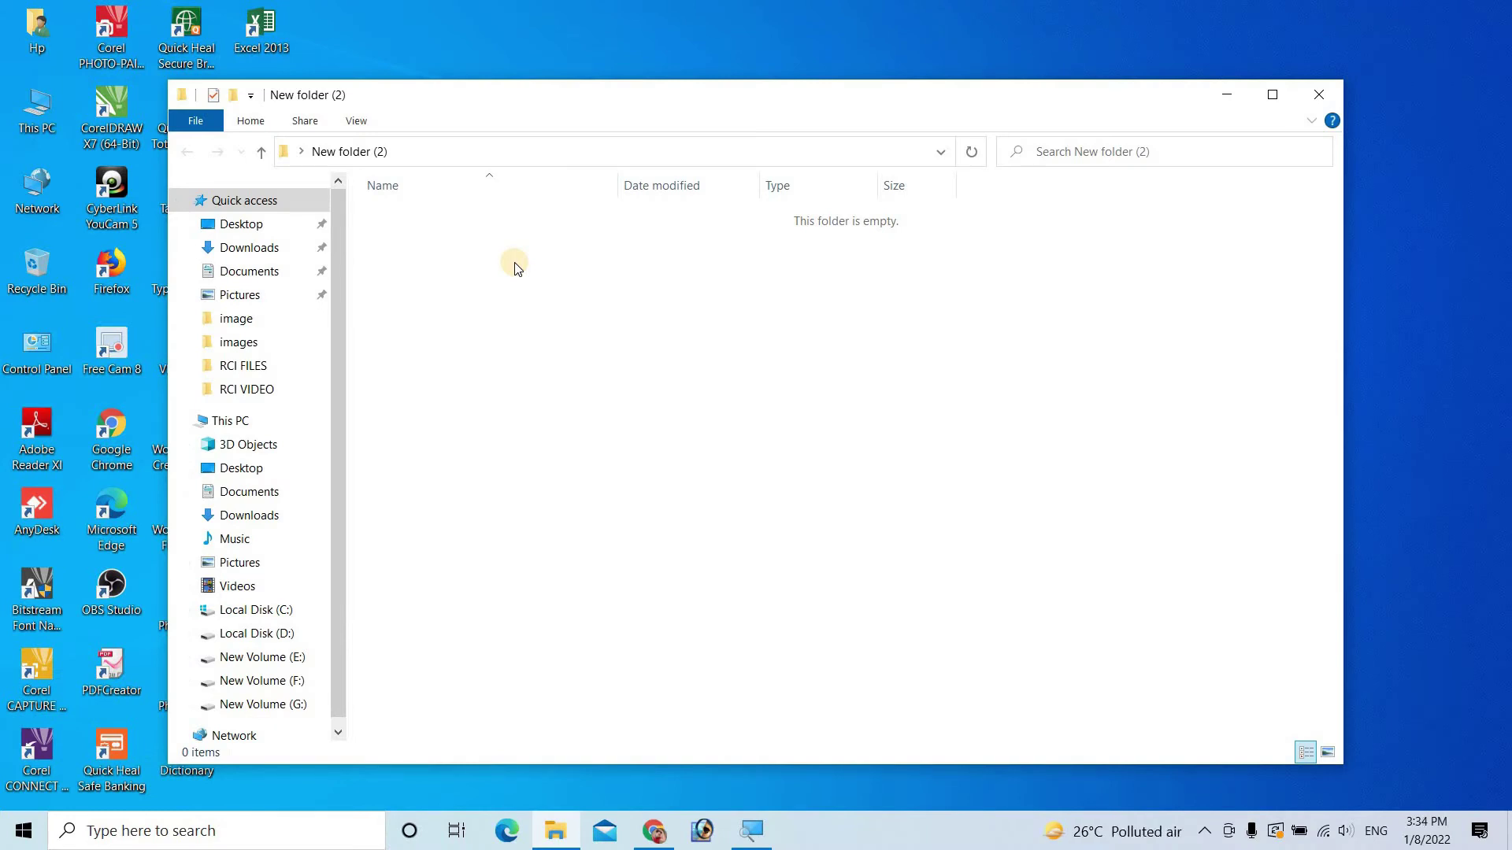
{"action": "right_click", "coordinate": [516, 266]}
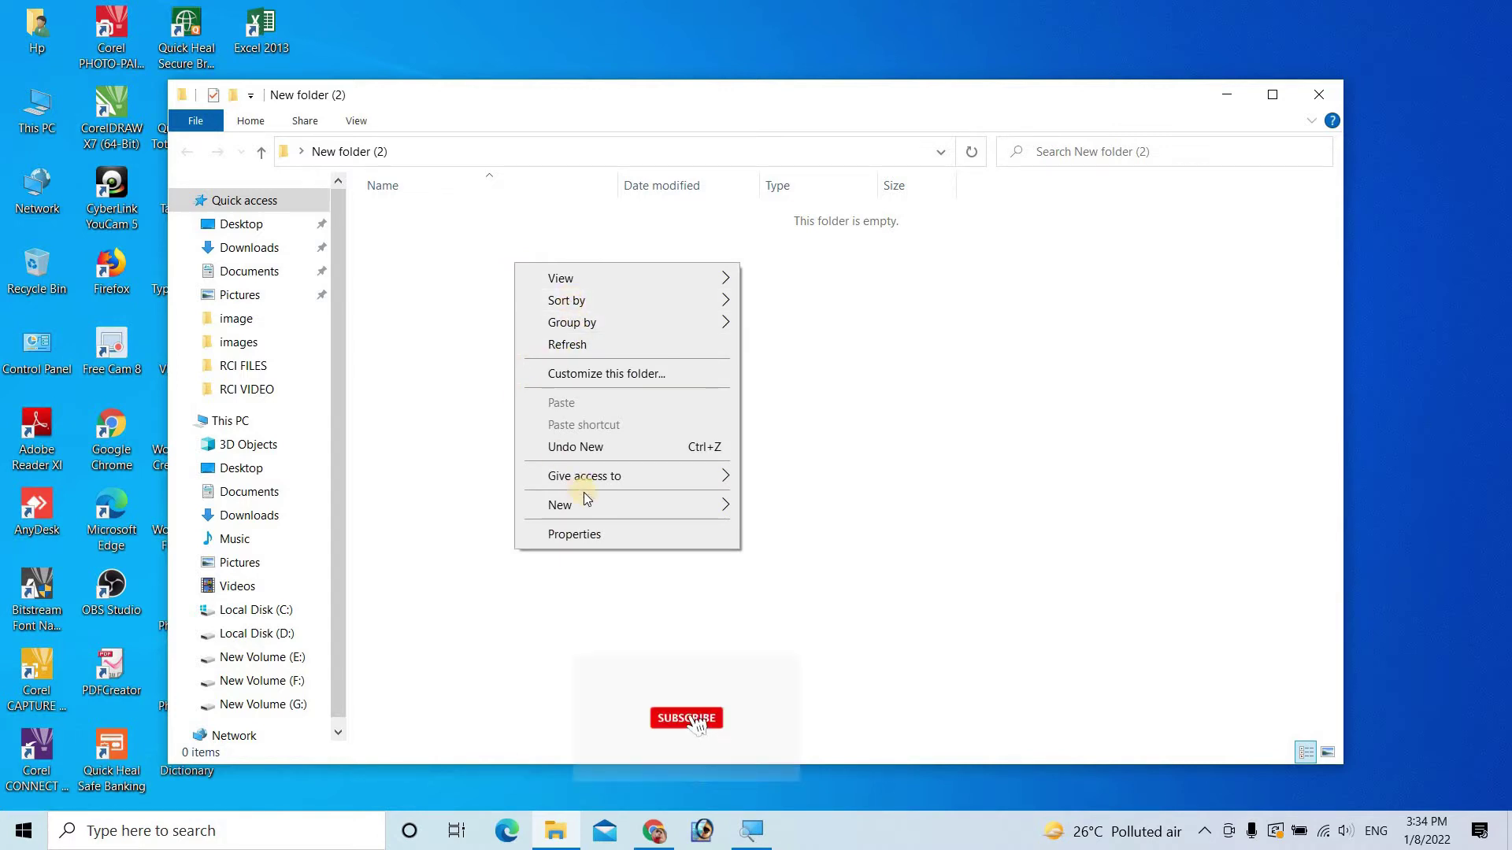
{"action": "mouse_move", "coordinate": [587, 505]}
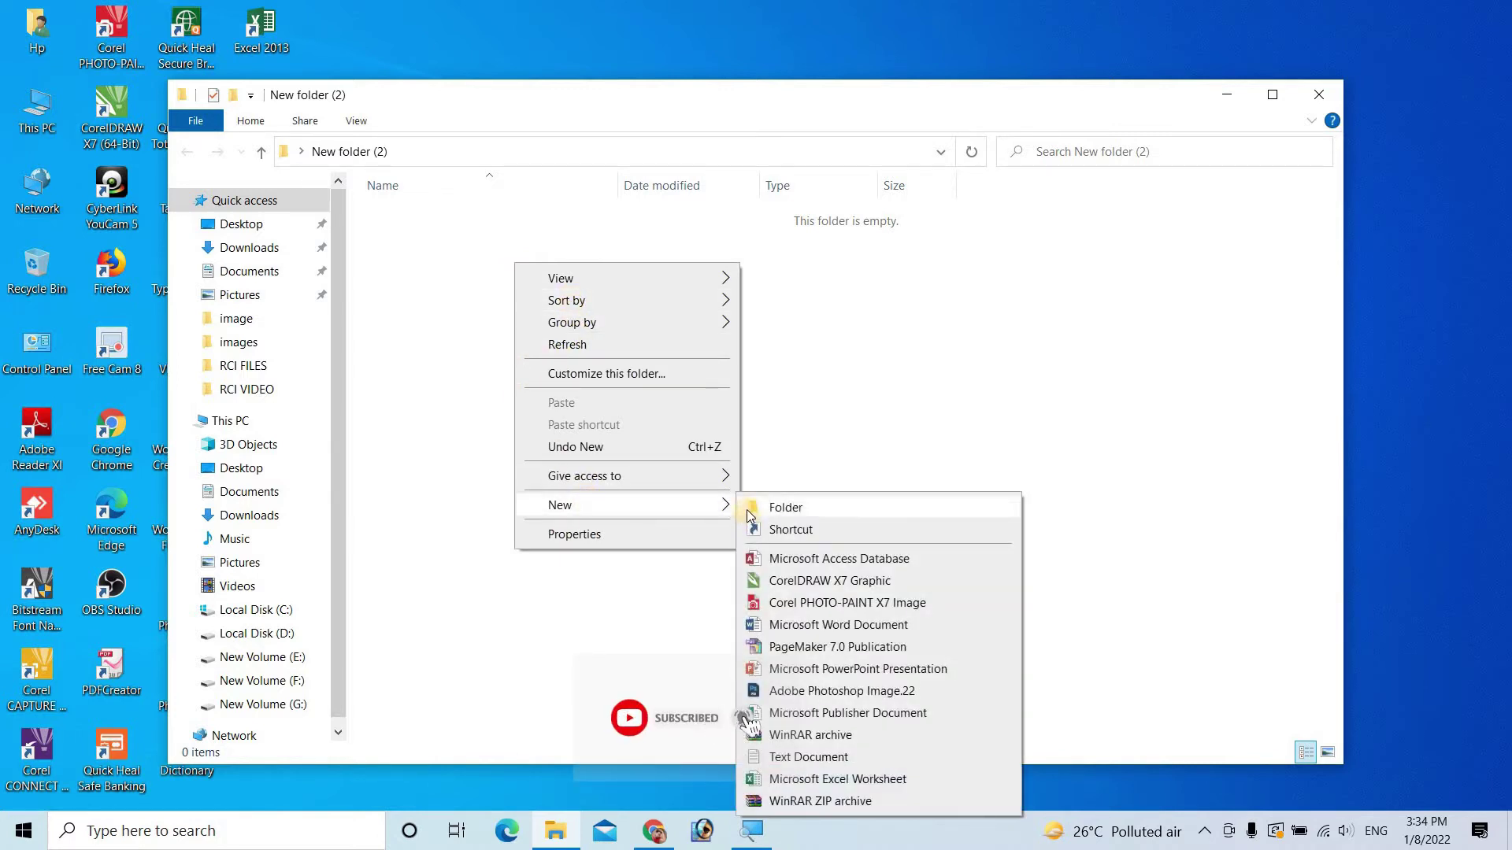
{"action": "left_click", "coordinate": [379, 238]}
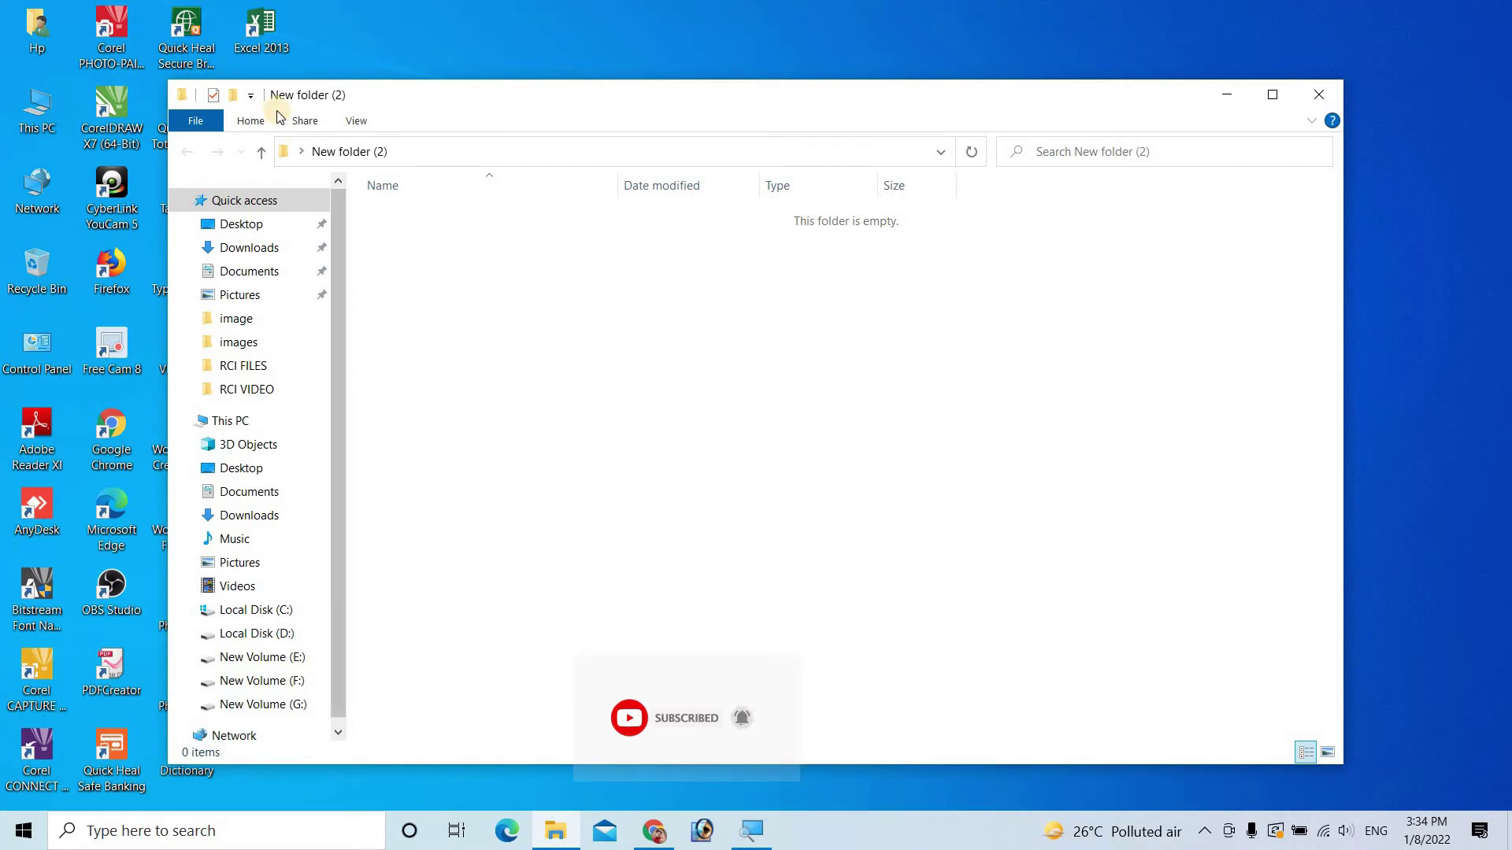
Step: Create five subfolders with default names inside the empty New folder (2)
{"action": "left_click", "coordinate": [235, 98]}
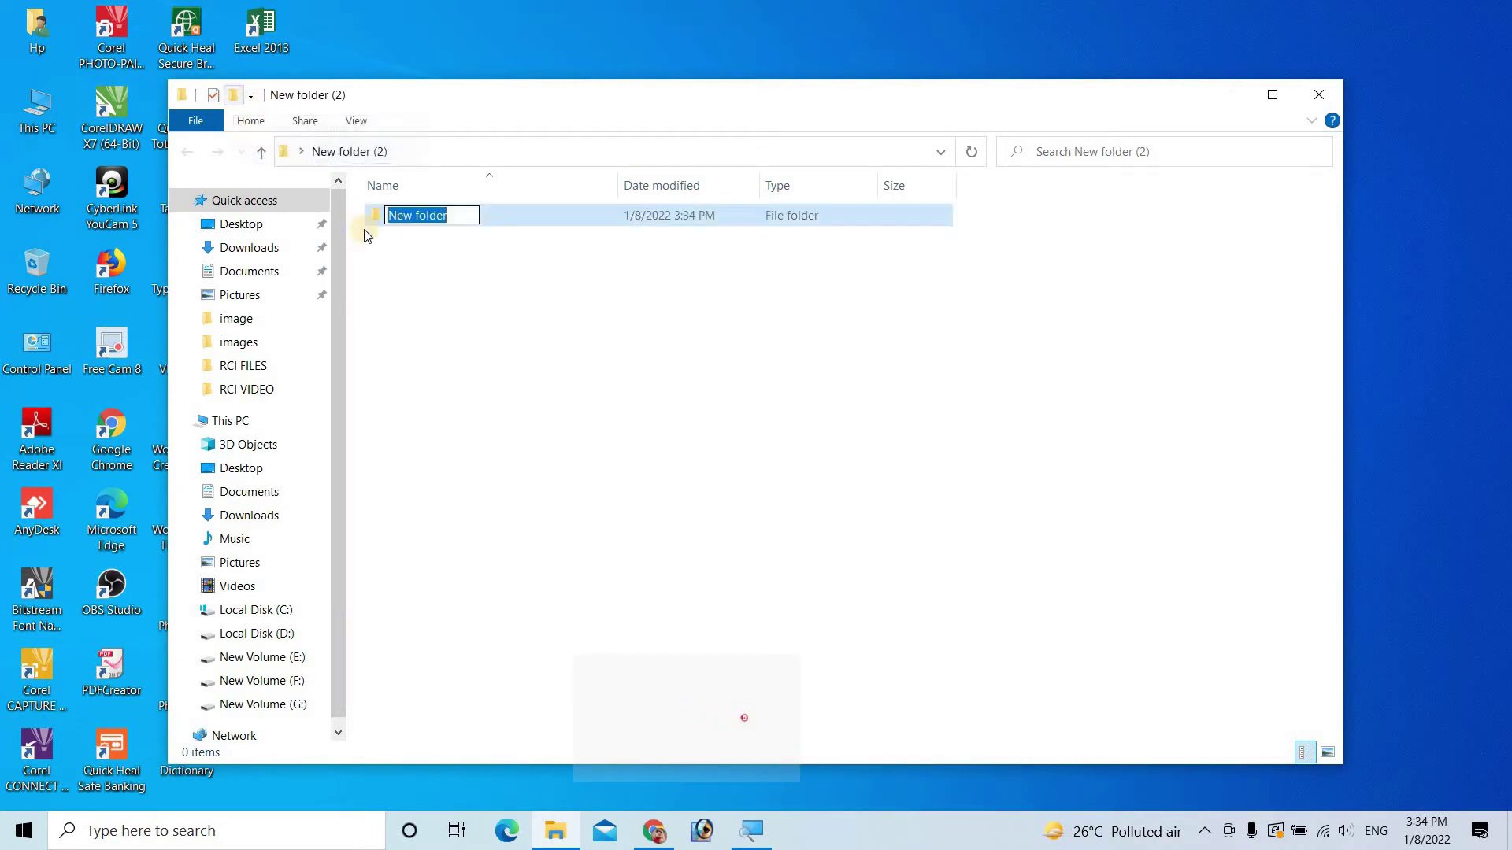
{"action": "left_click", "coordinate": [553, 337]}
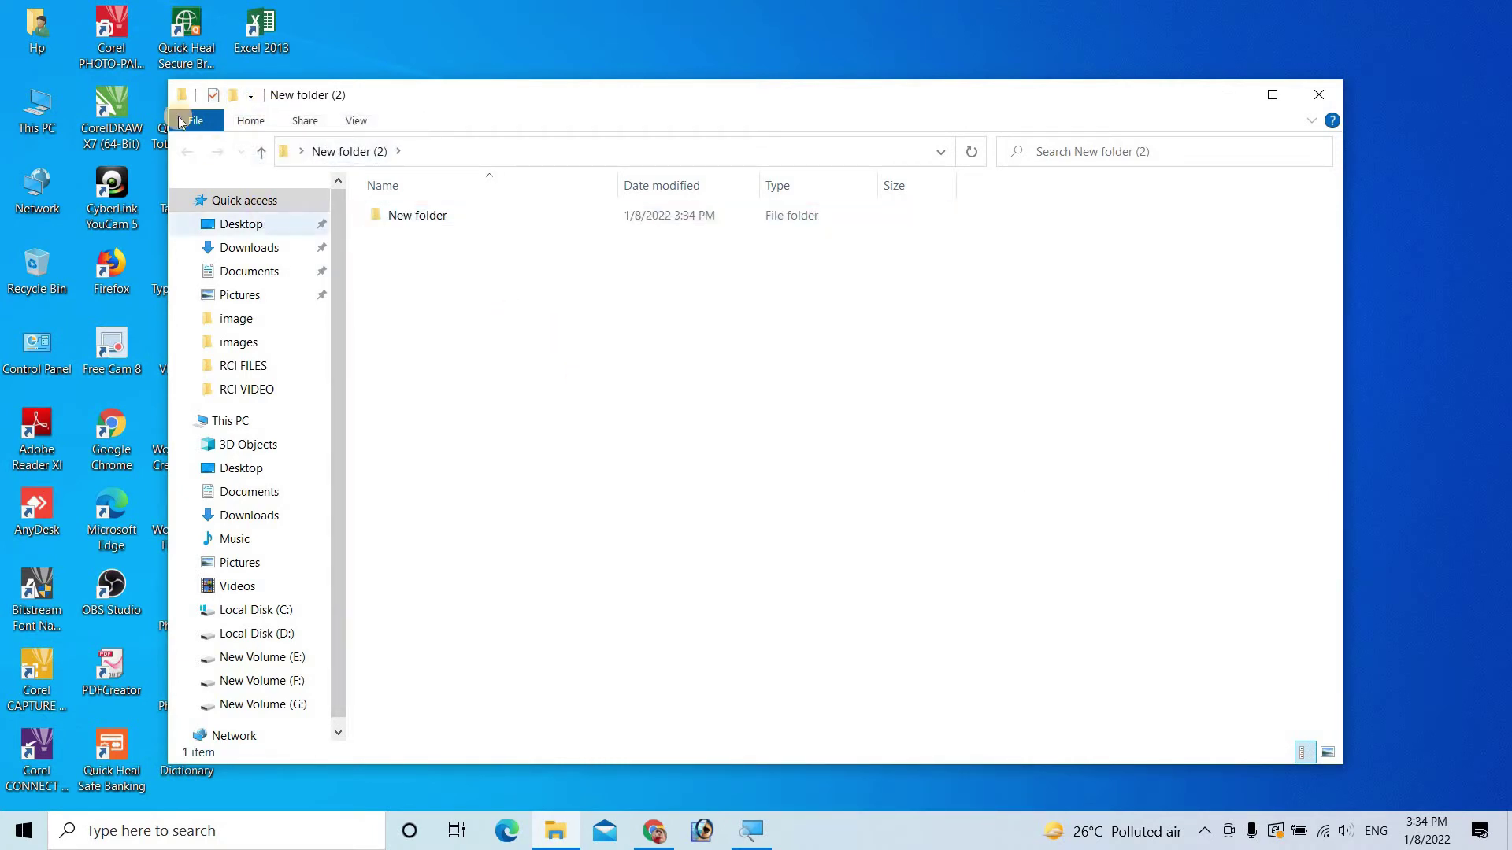
{"action": "left_click", "coordinate": [236, 97]}
{"action": "left_click", "coordinate": [236, 98]}
{"action": "left_click", "coordinate": [236, 98]}
{"action": "left_click", "coordinate": [237, 98]}
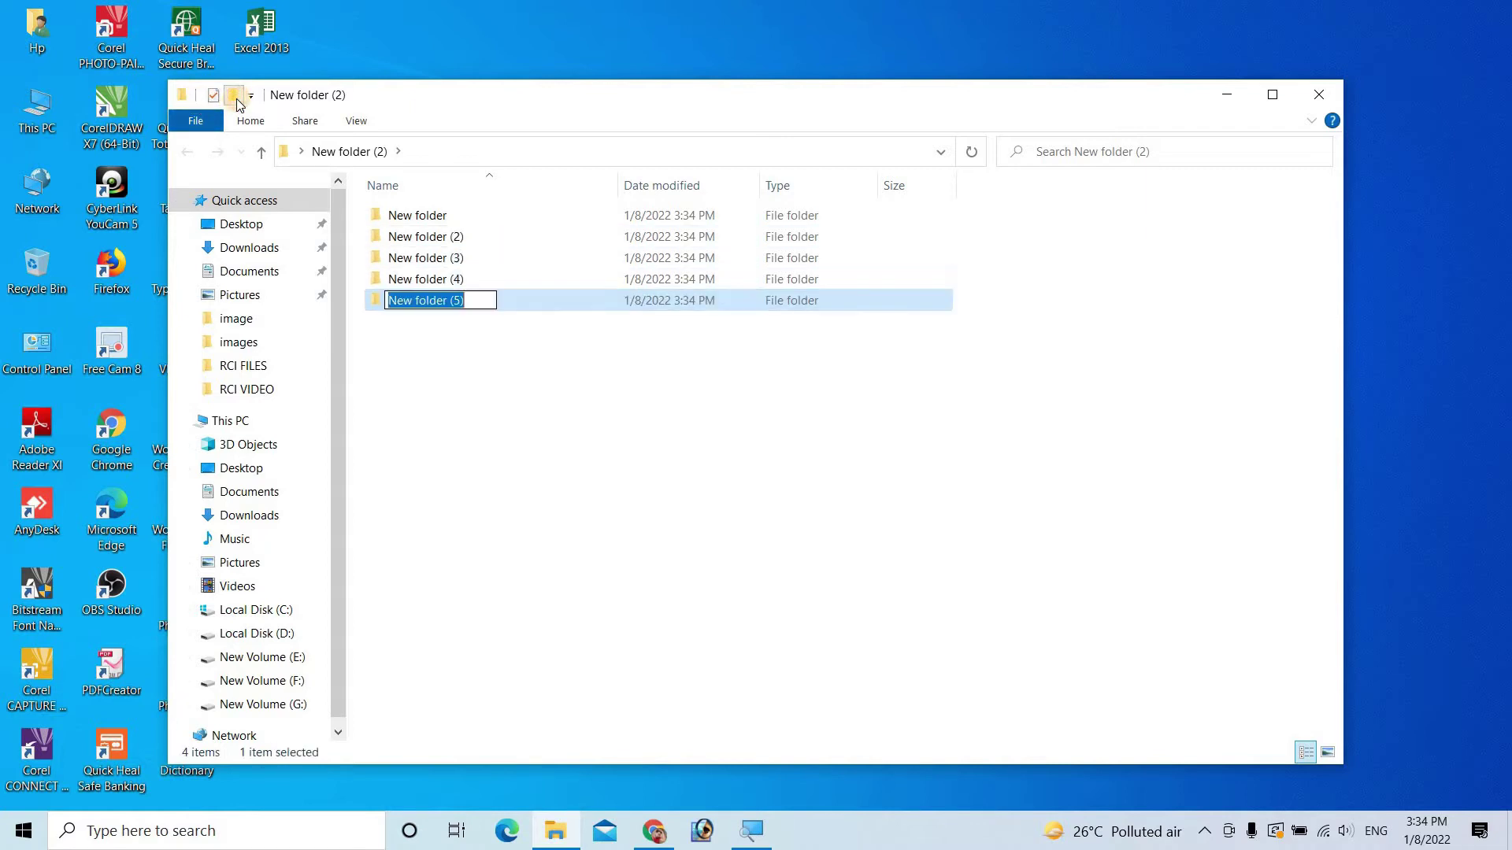
{"action": "left_click", "coordinate": [537, 383]}
{"action": "left_click", "coordinate": [538, 383]}
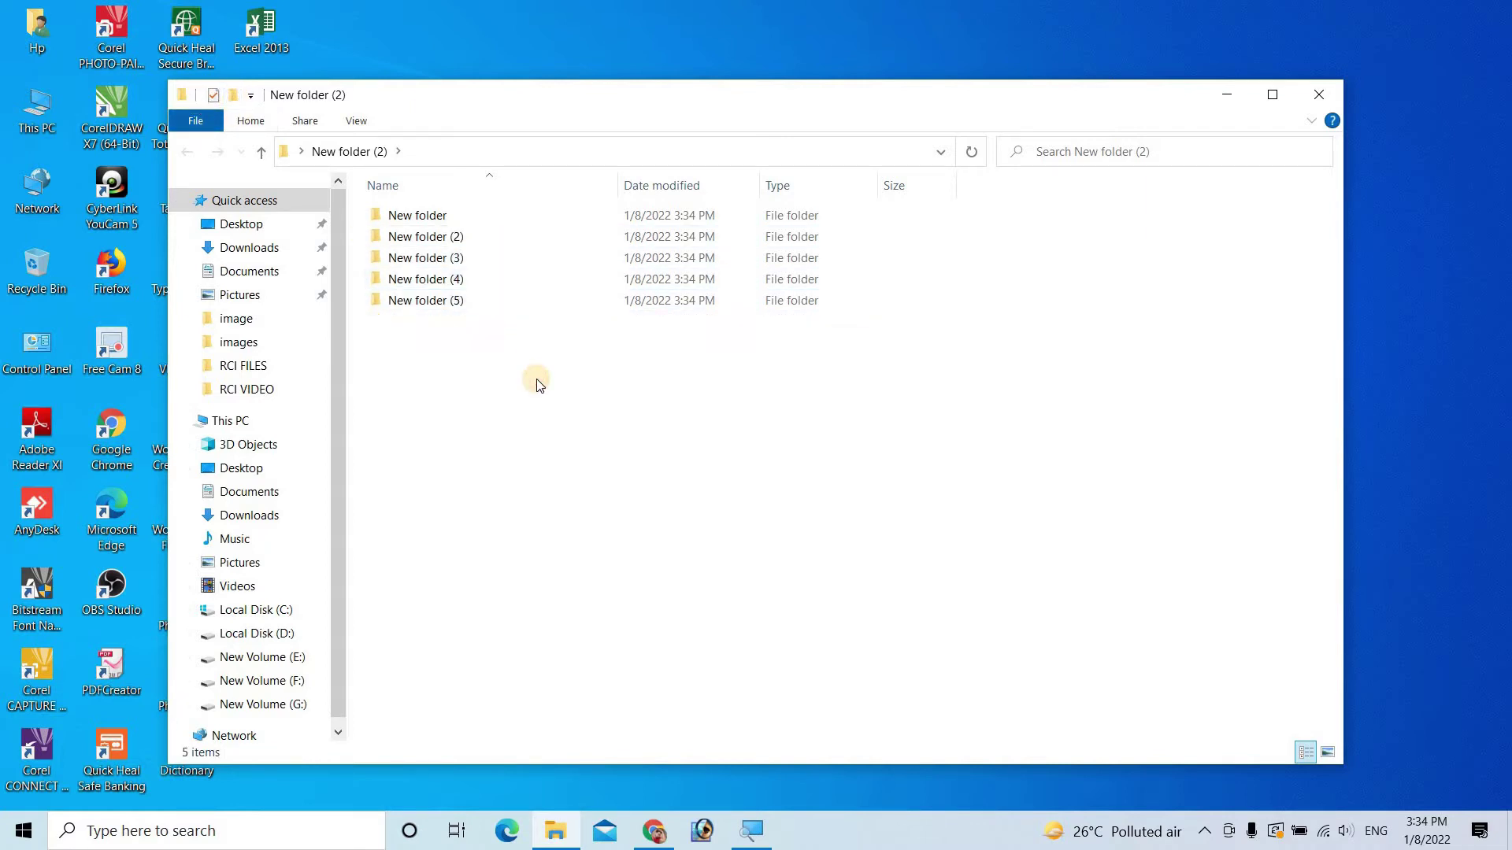
Step: Display the five subfolders as large icons
{"action": "right_click", "coordinate": [998, 287]}
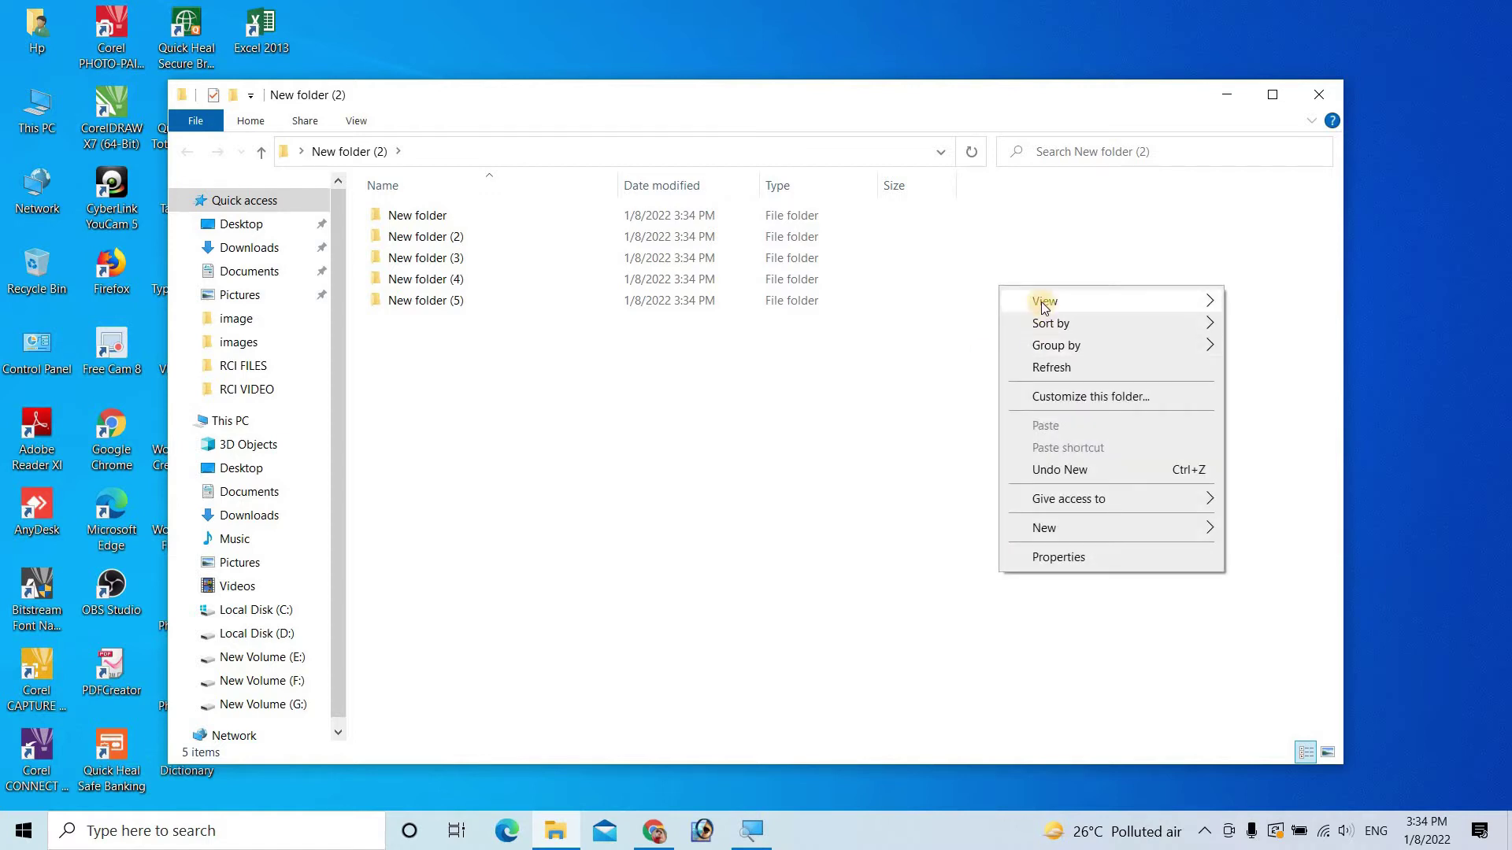
{"action": "mouse_move", "coordinate": [1044, 305]}
{"action": "left_click", "coordinate": [1264, 324]}
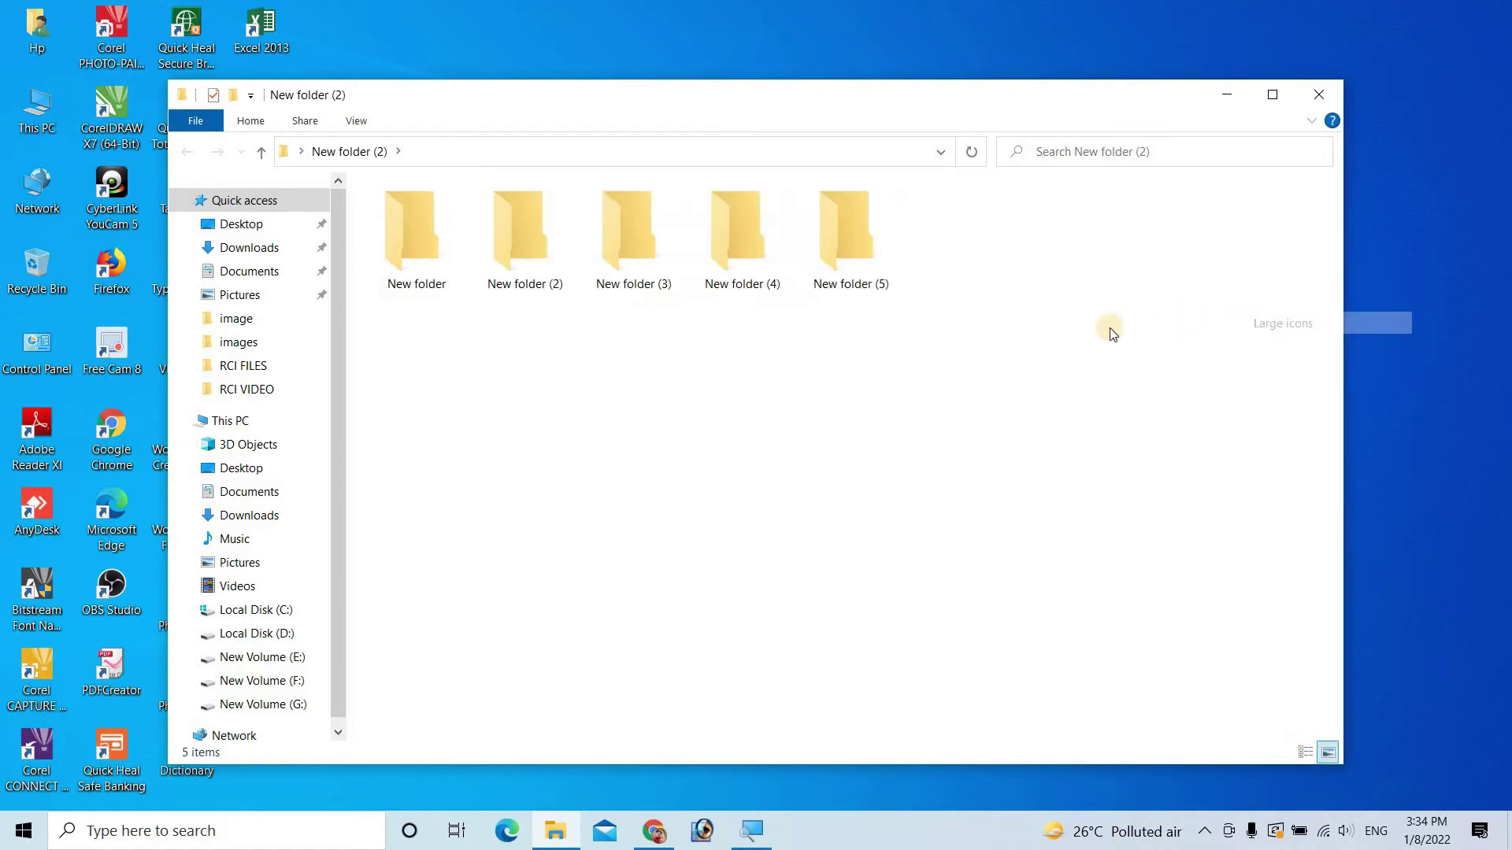
{"action": "left_click", "coordinate": [534, 389]}
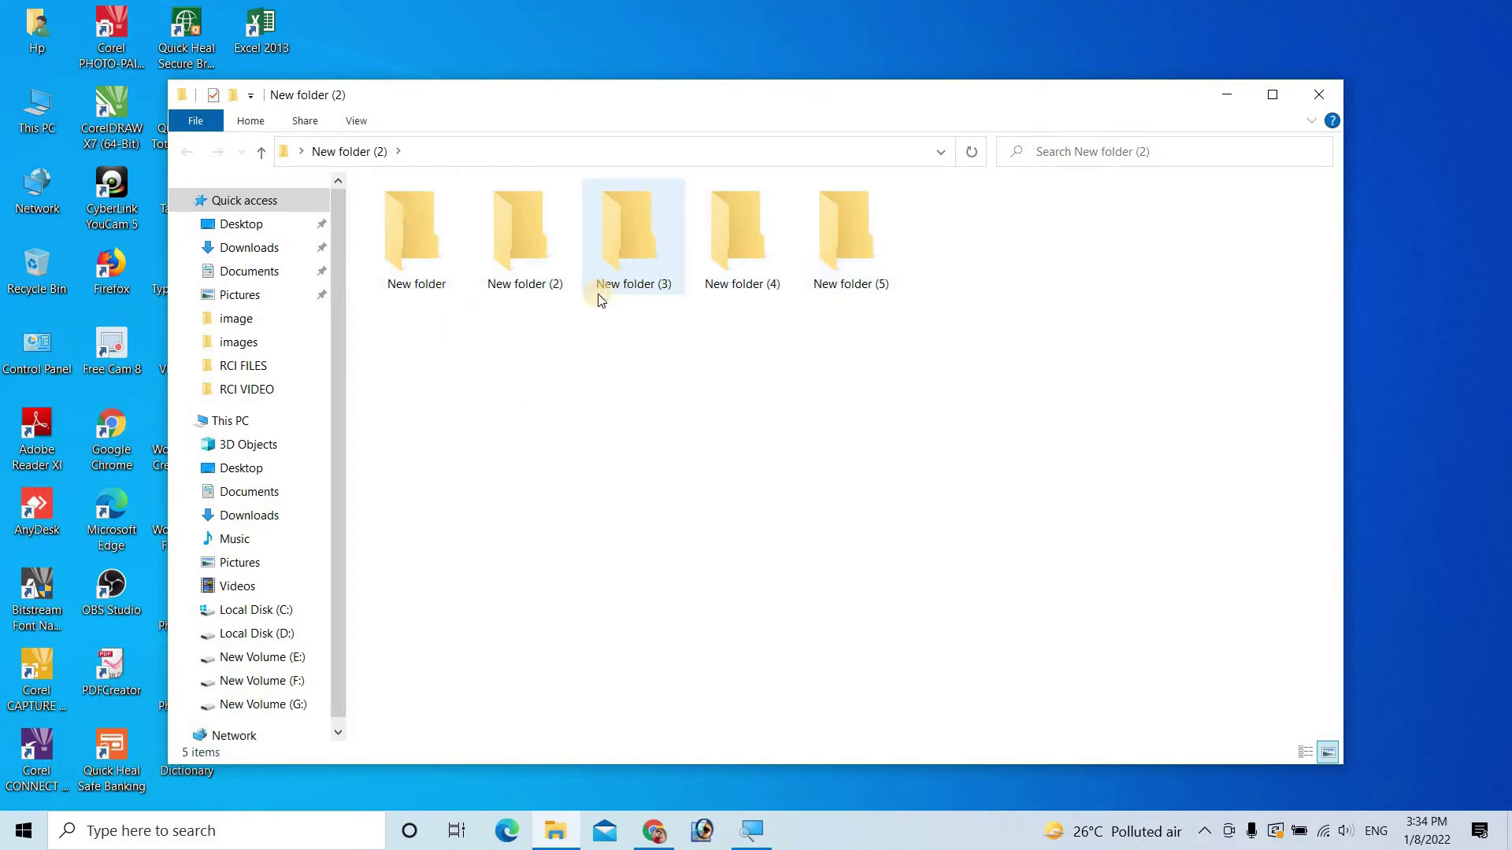
Step: Change the folder icon of the first subfolder, New folder, to Red
{"action": "right_click", "coordinate": [417, 252]}
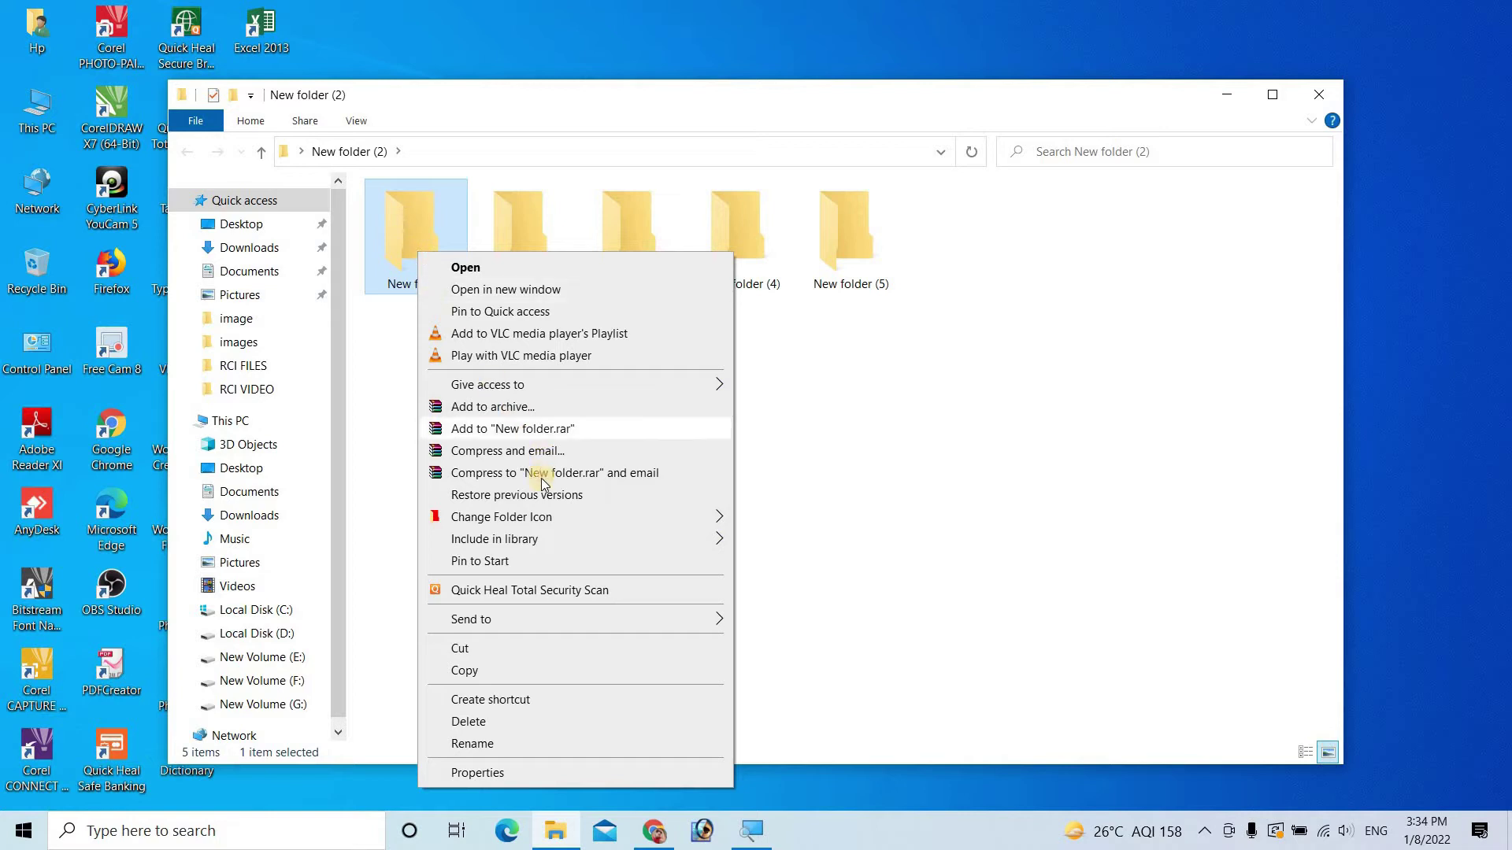
{"action": "mouse_move", "coordinate": [490, 525]}
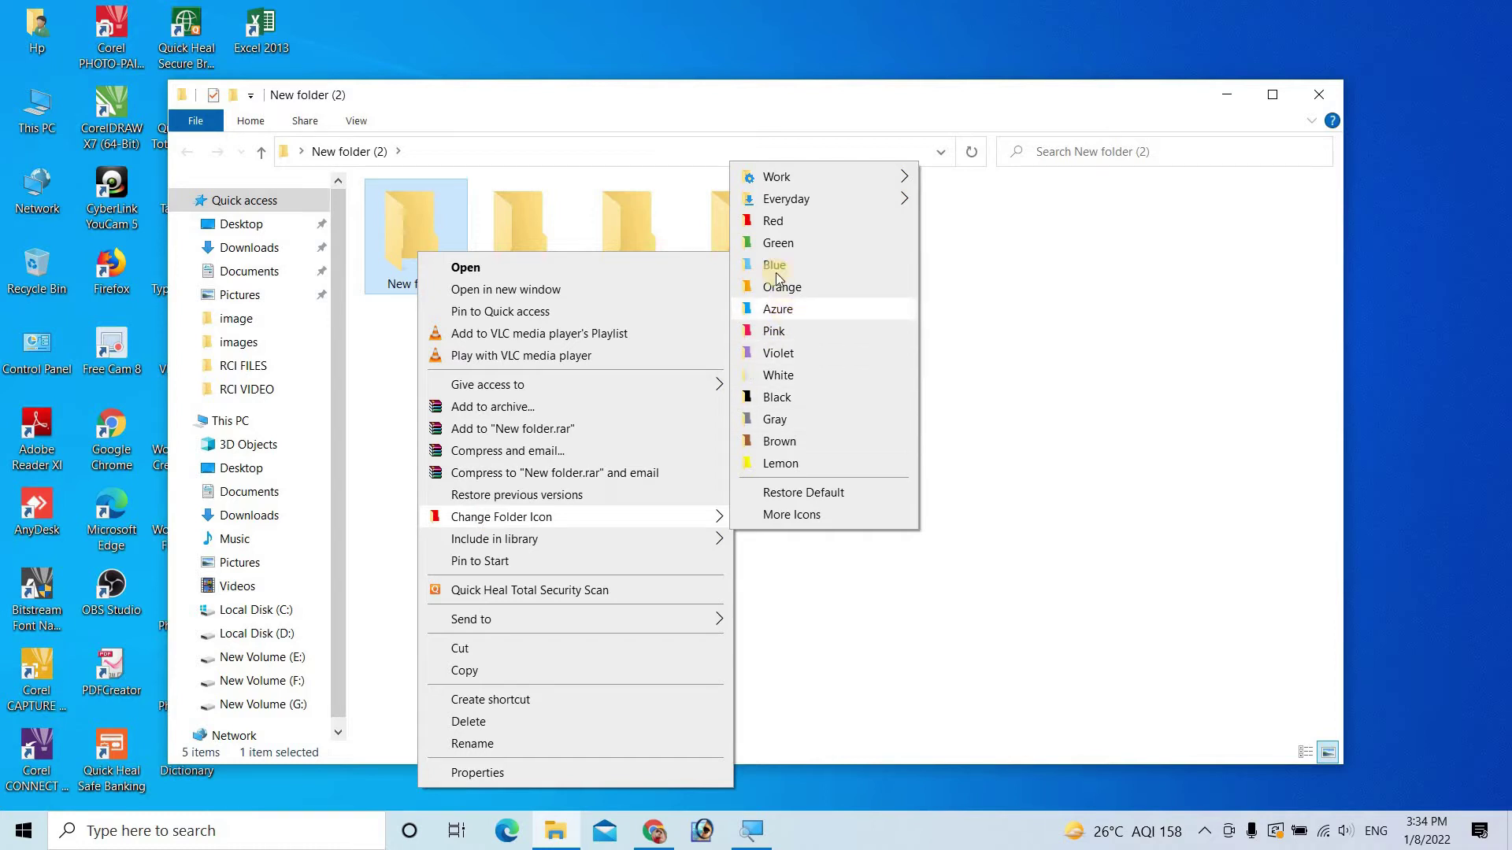
{"action": "left_click", "coordinate": [770, 224]}
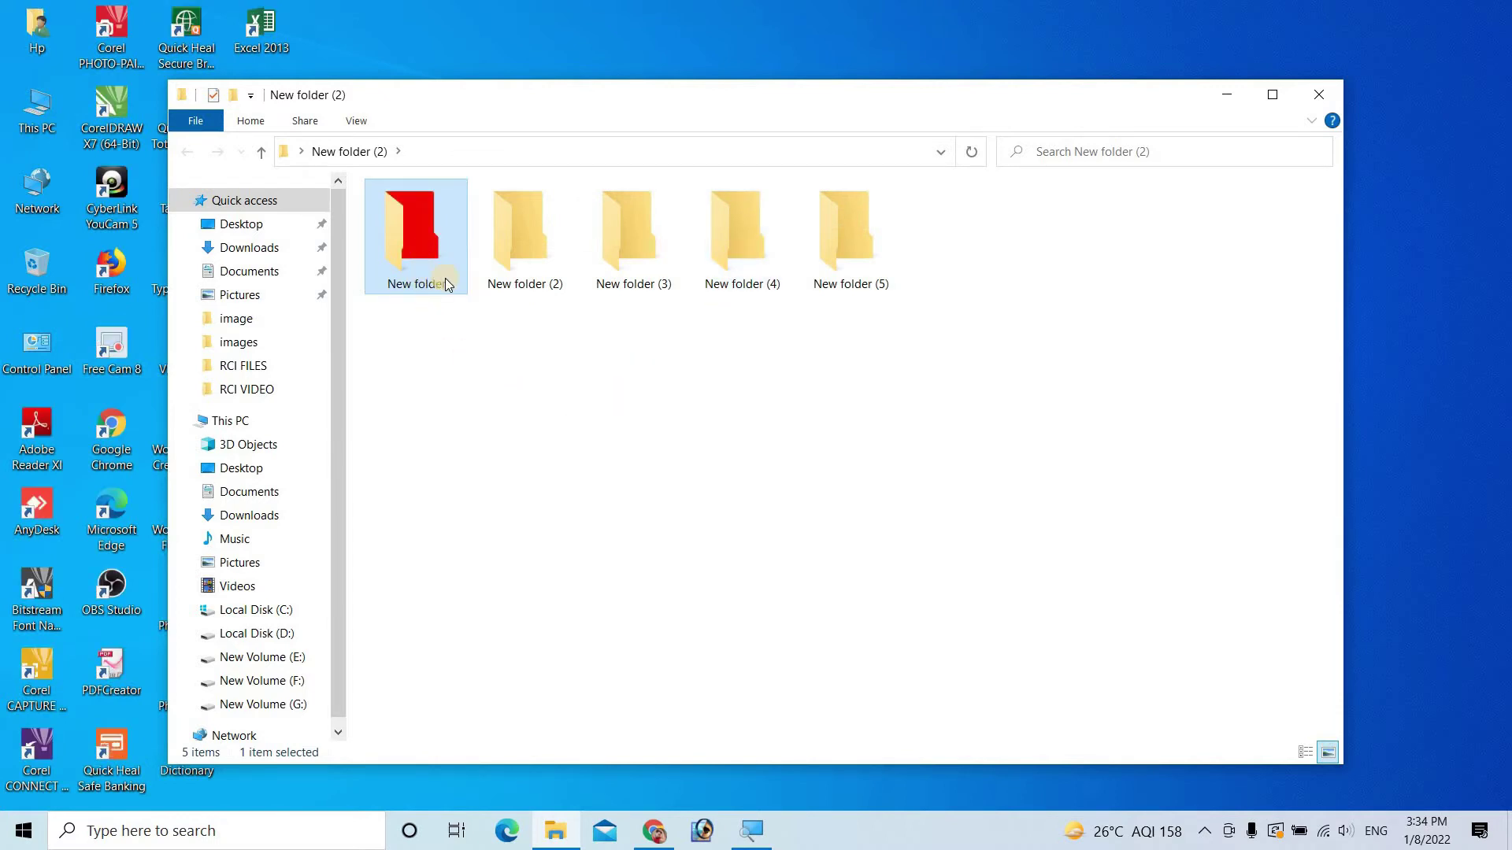
Step: Change the folder icon of the subfolder New folder (2) to Green
{"action": "right_click", "coordinate": [513, 257]}
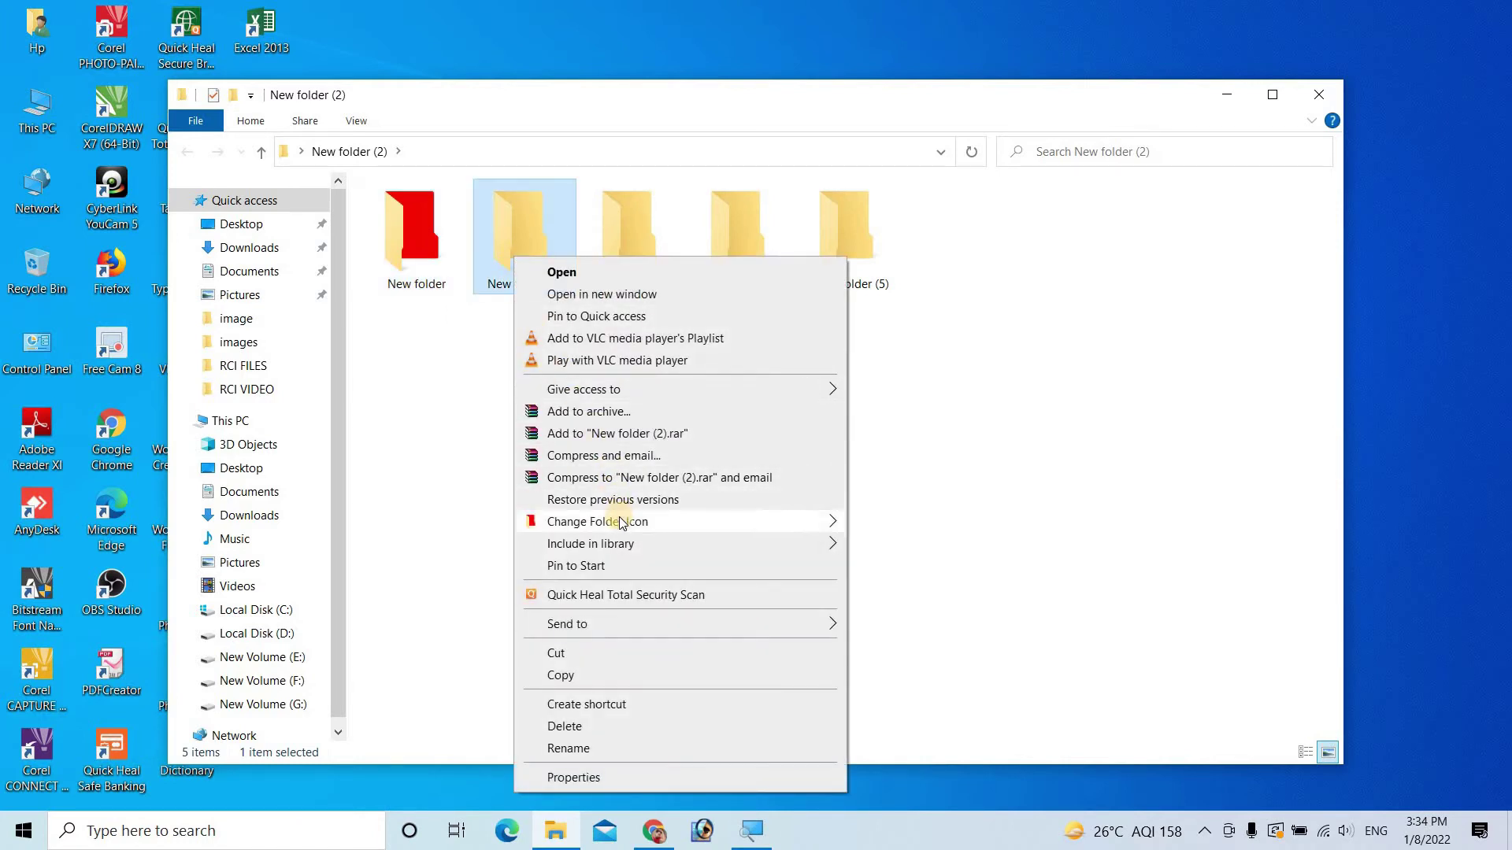
{"action": "mouse_move", "coordinate": [619, 522]}
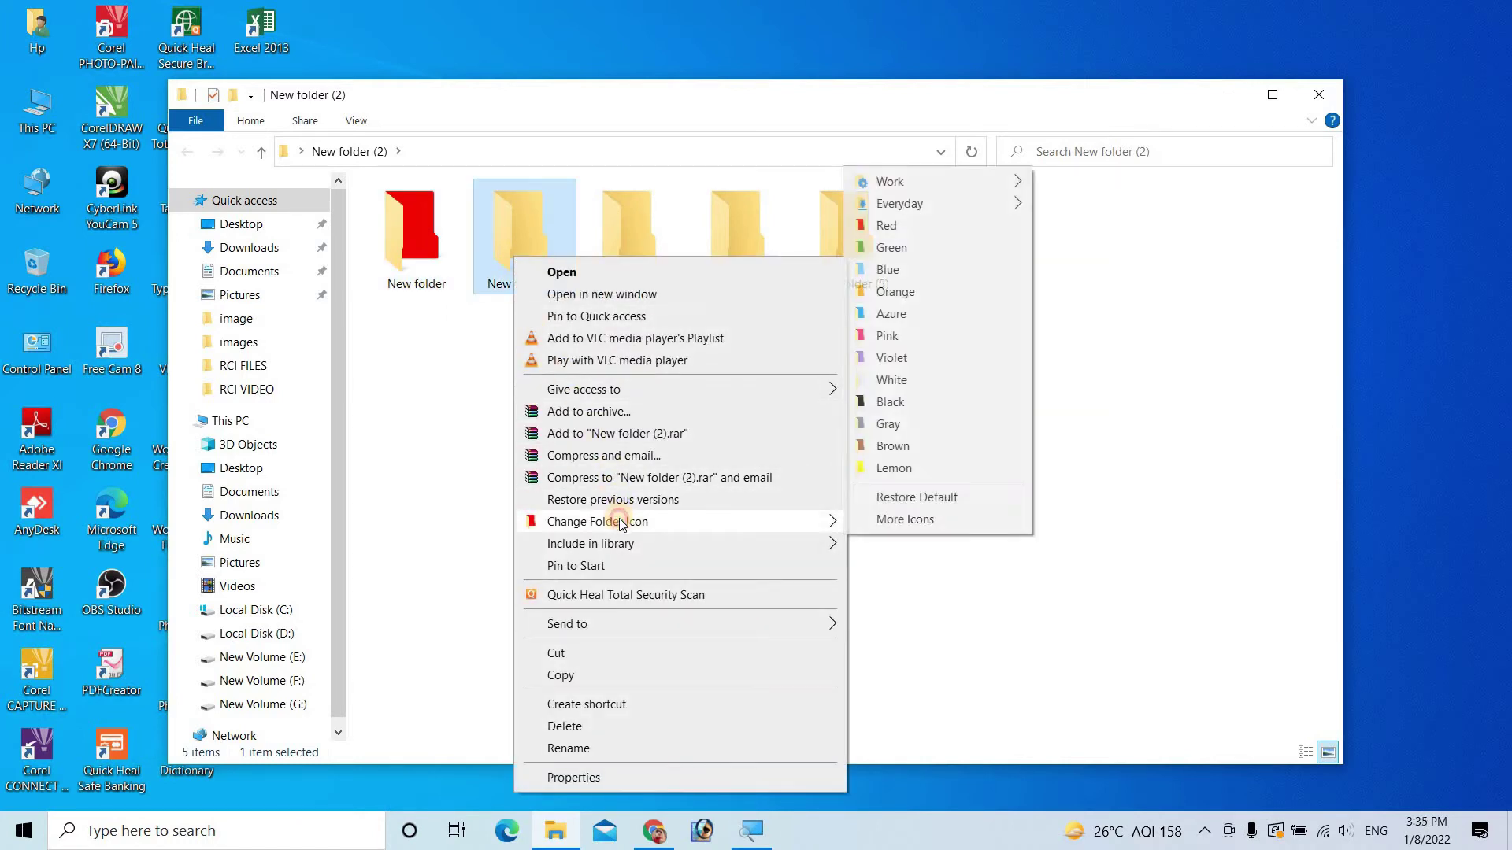
{"action": "left_click", "coordinate": [891, 251]}
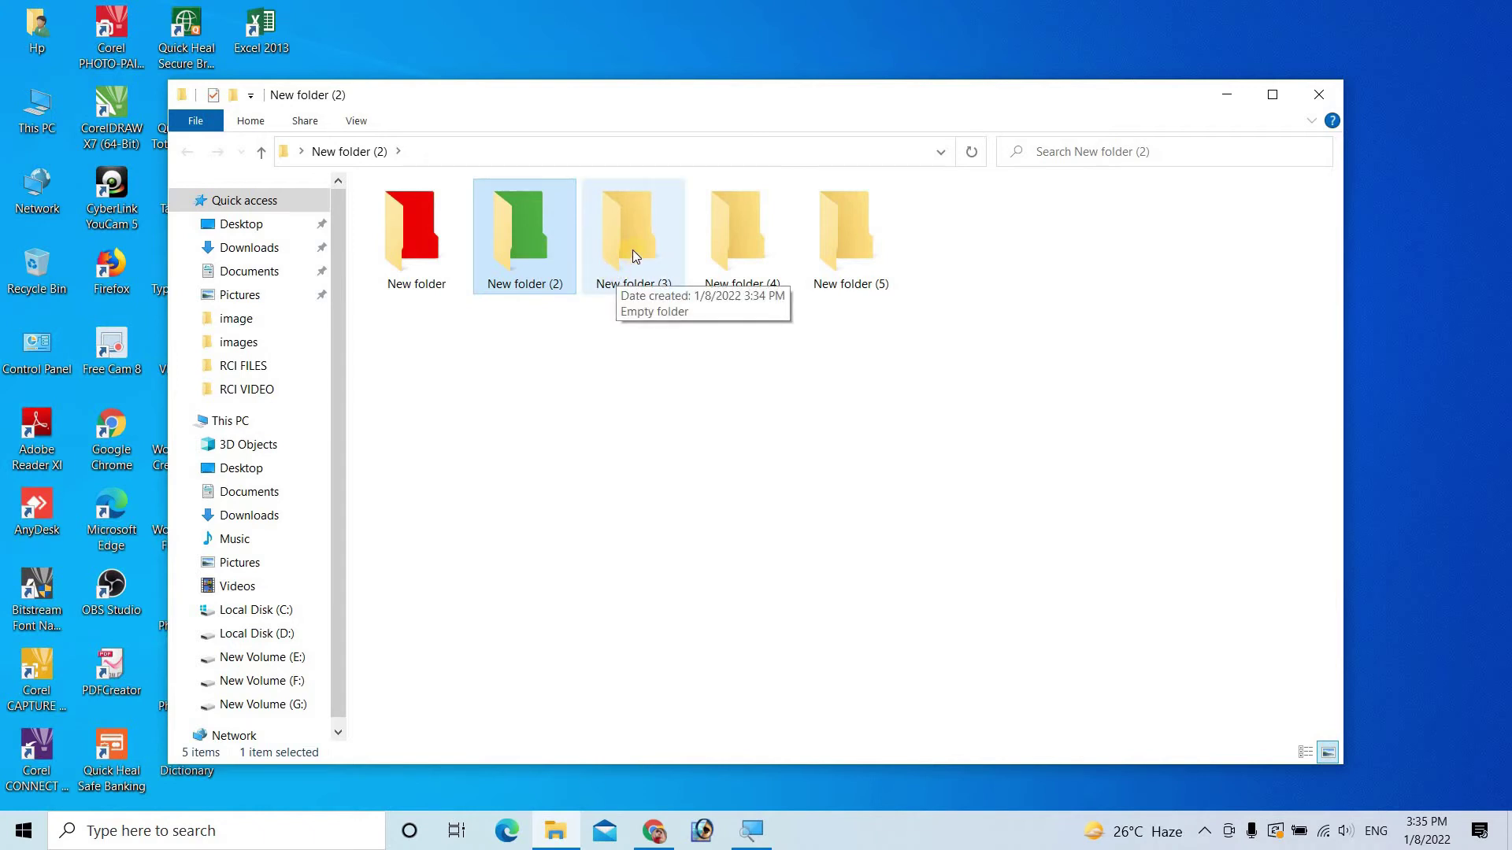
Step: Change the folder icon of New folder (3) to Violet
{"action": "left_click", "coordinate": [632, 250]}
{"action": "right_click", "coordinate": [632, 250]}
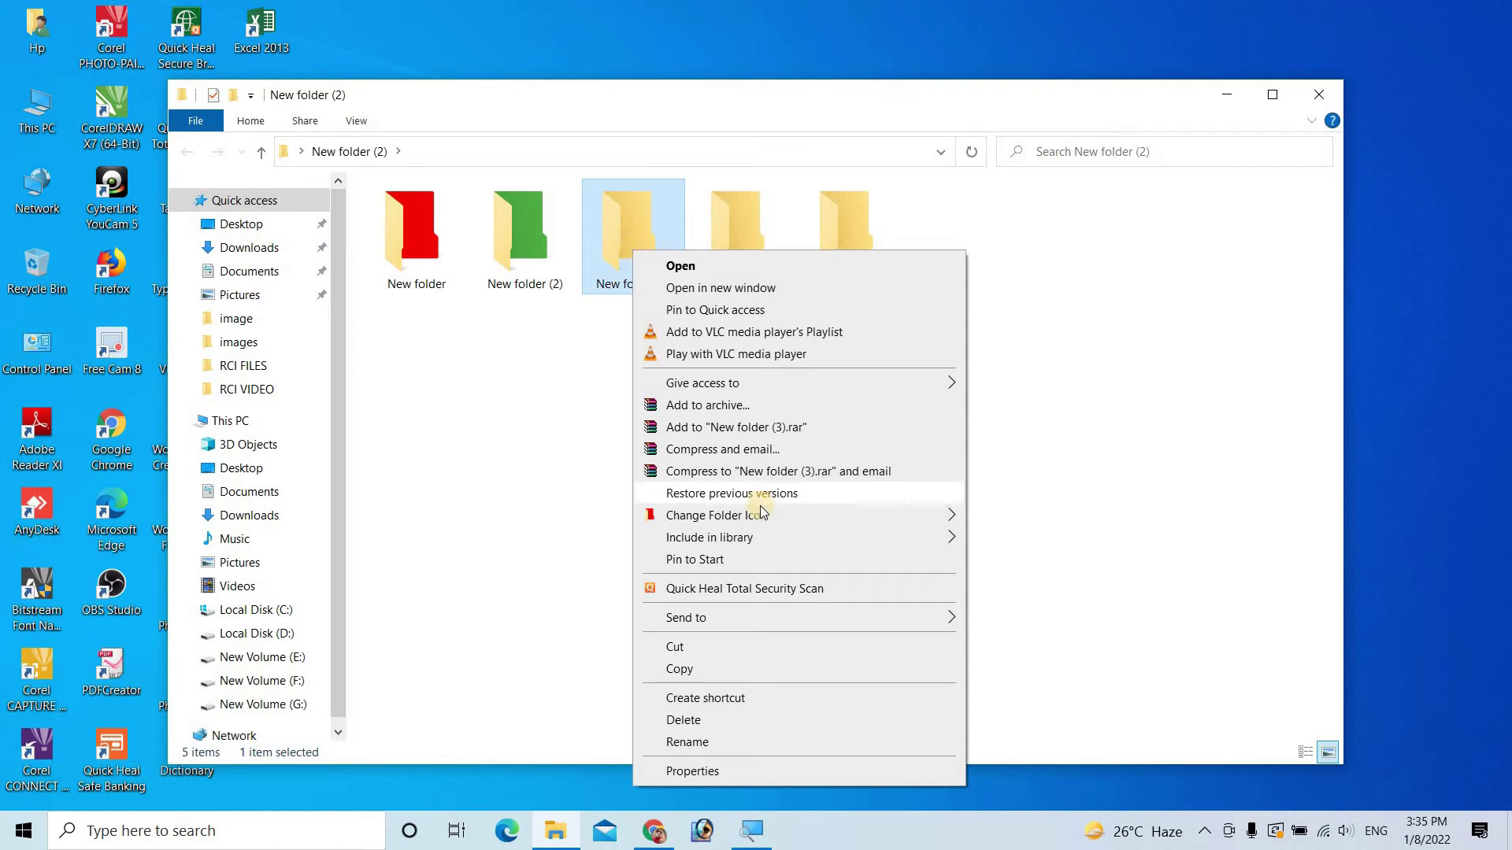
{"action": "mouse_move", "coordinate": [756, 518]}
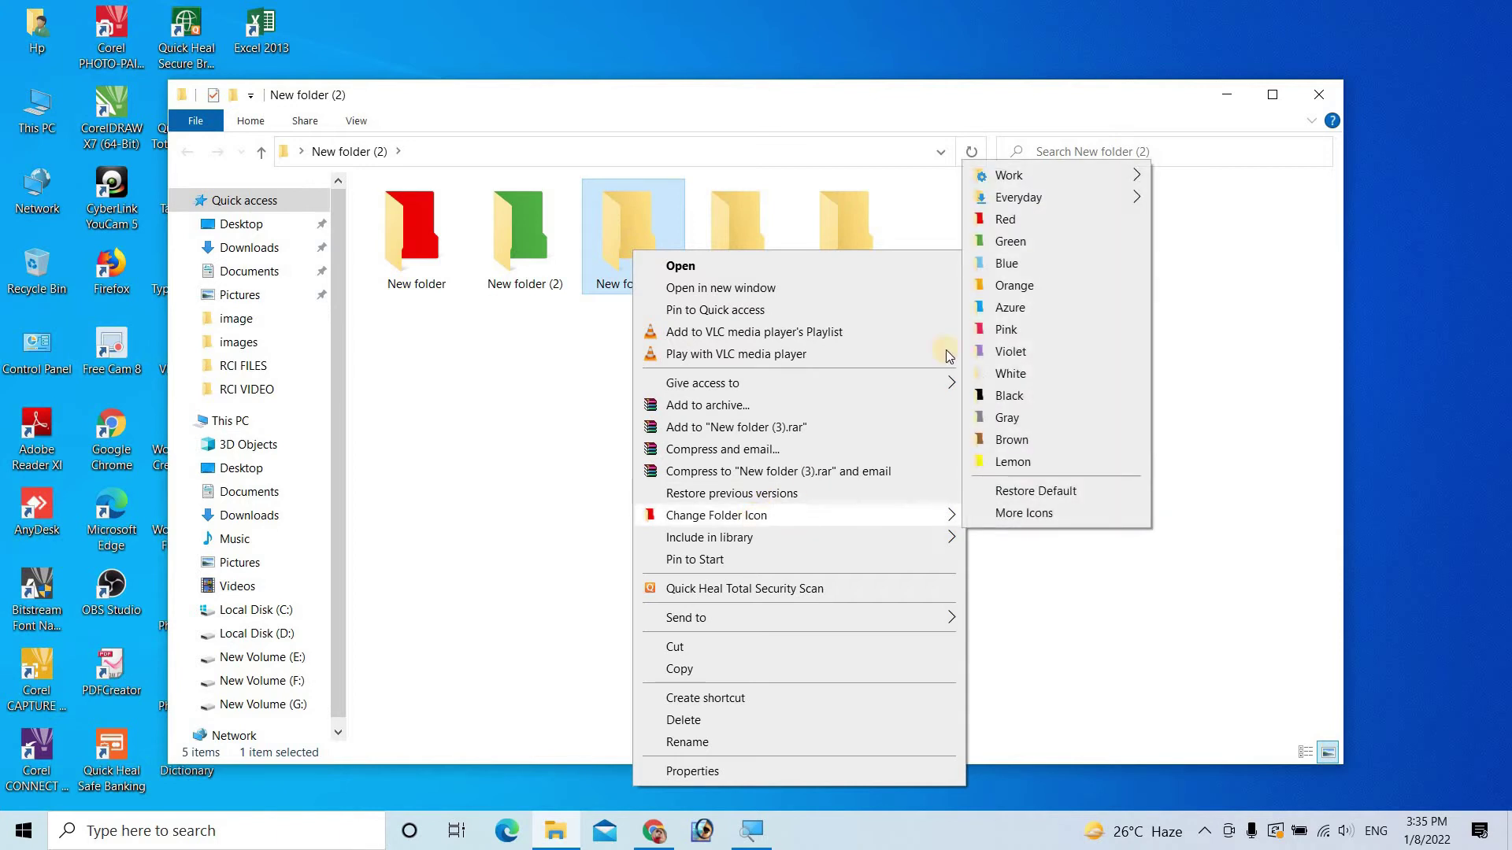
{"action": "left_click", "coordinate": [1027, 355]}
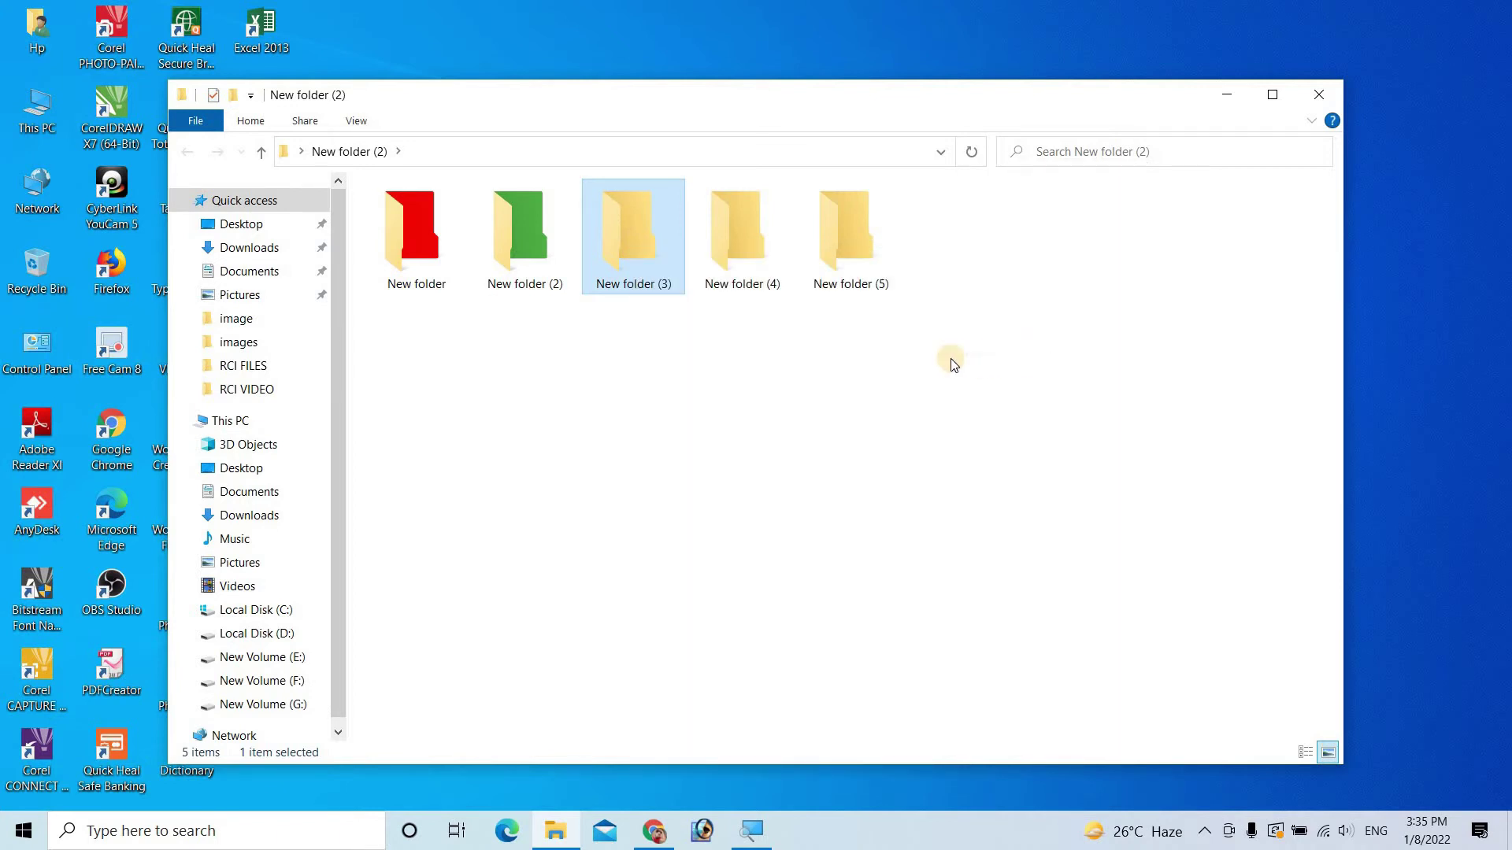
Step: Change the folder icon of New folder (4) to Black
{"action": "left_click", "coordinate": [725, 257]}
{"action": "right_click", "coordinate": [725, 257]}
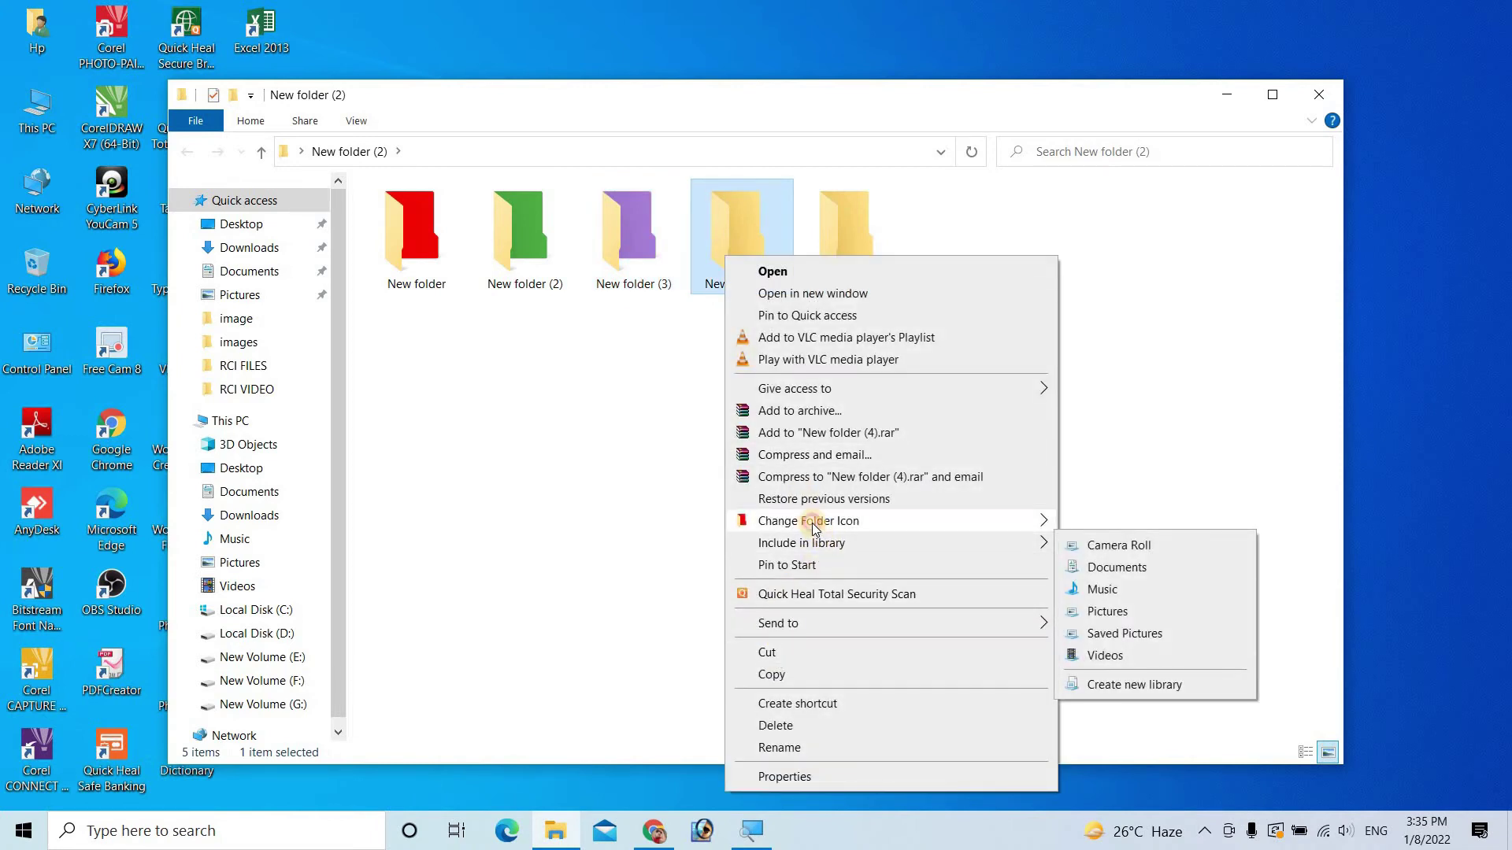
{"action": "mouse_move", "coordinate": [812, 523]}
{"action": "left_click", "coordinate": [1091, 409]}
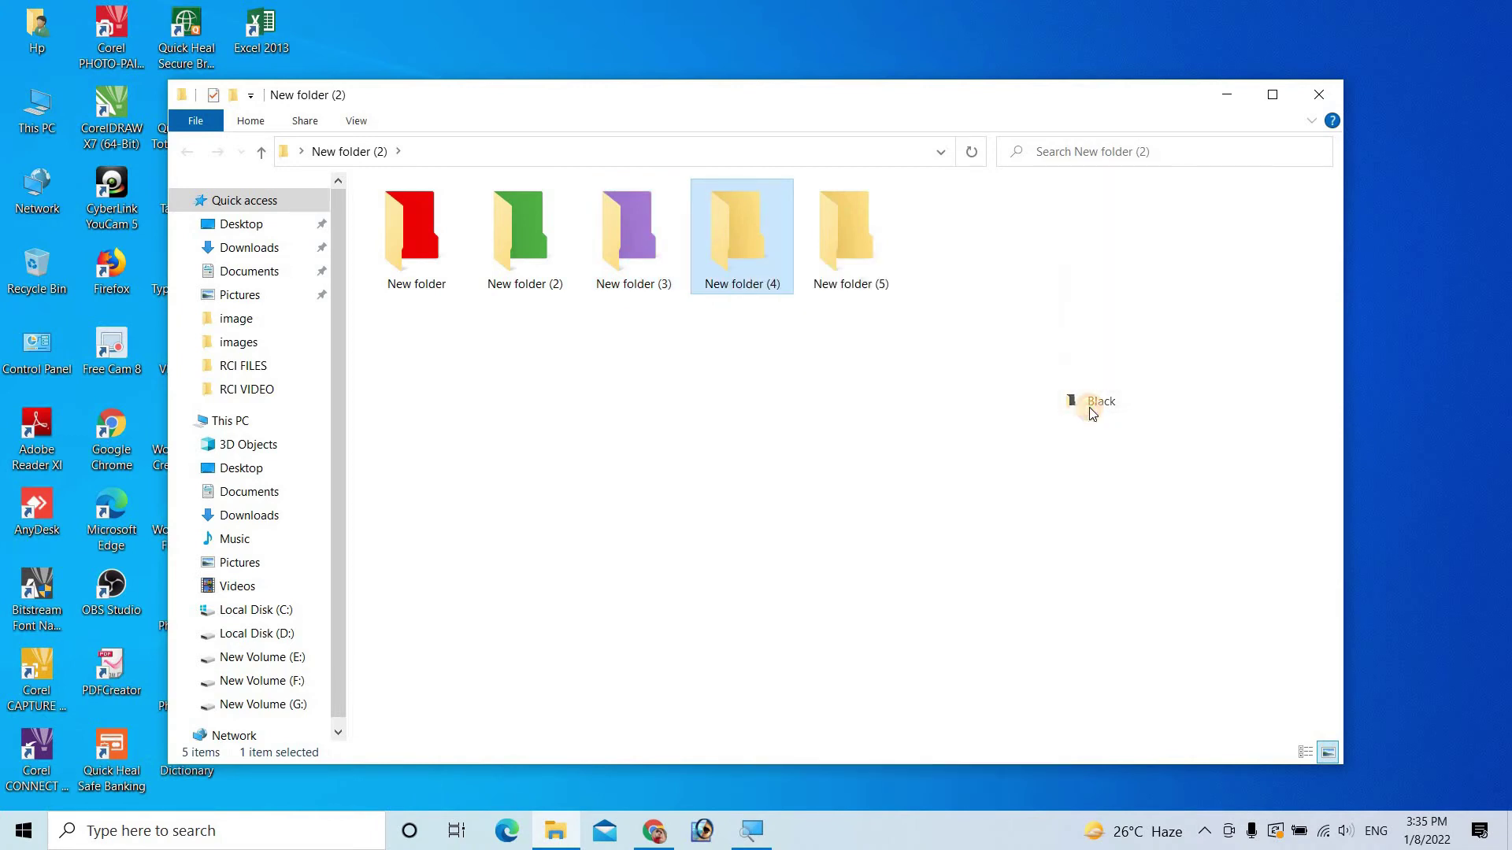
Step: Change the folder icon of New folder (5) to Lemon and clear the selection
{"action": "right_click", "coordinate": [840, 263]}
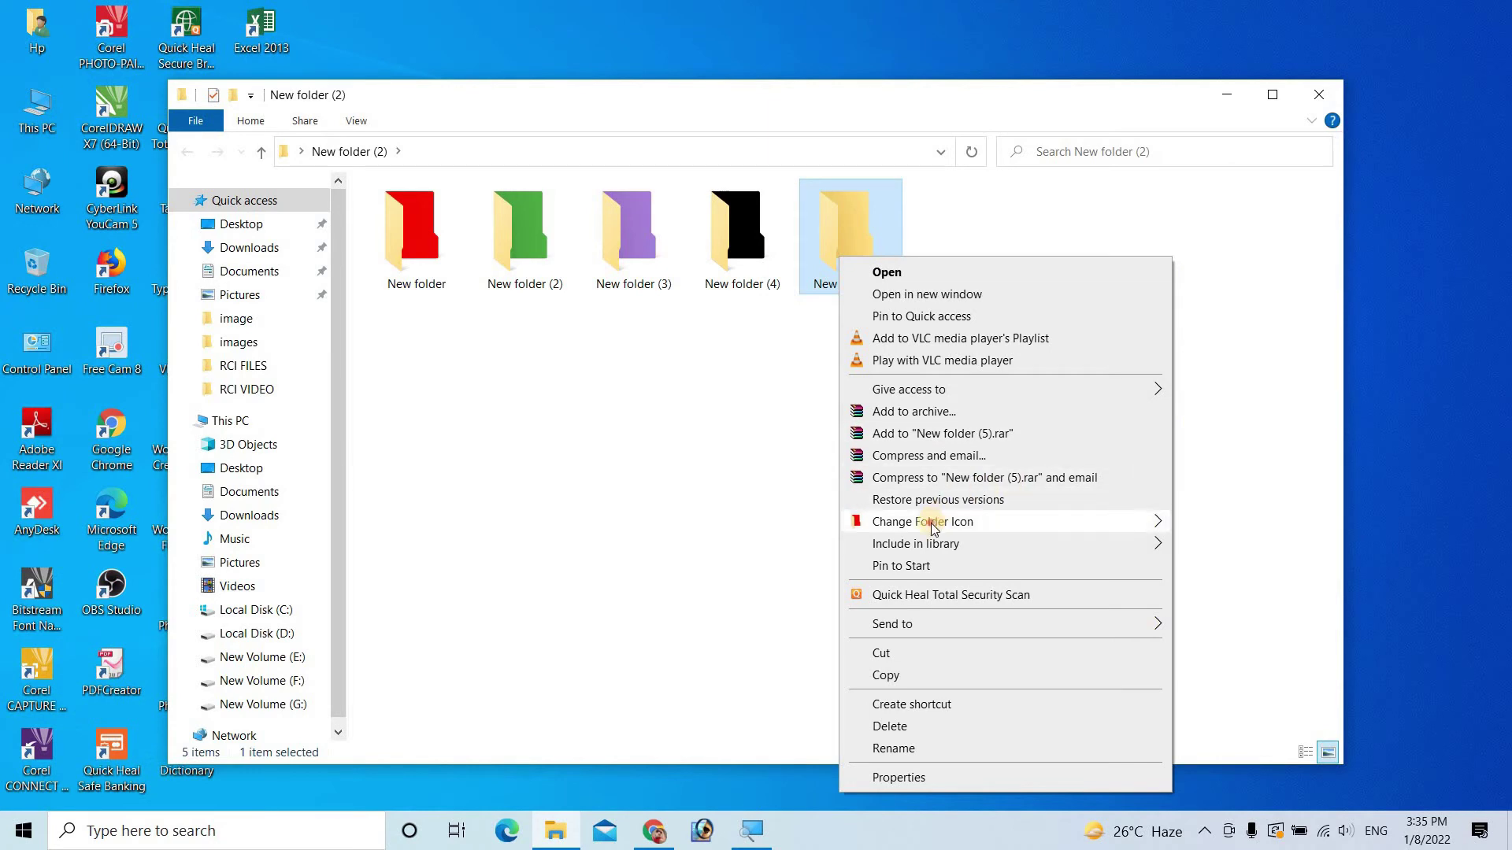
{"action": "mouse_move", "coordinate": [930, 522]}
{"action": "left_click", "coordinate": [1223, 470]}
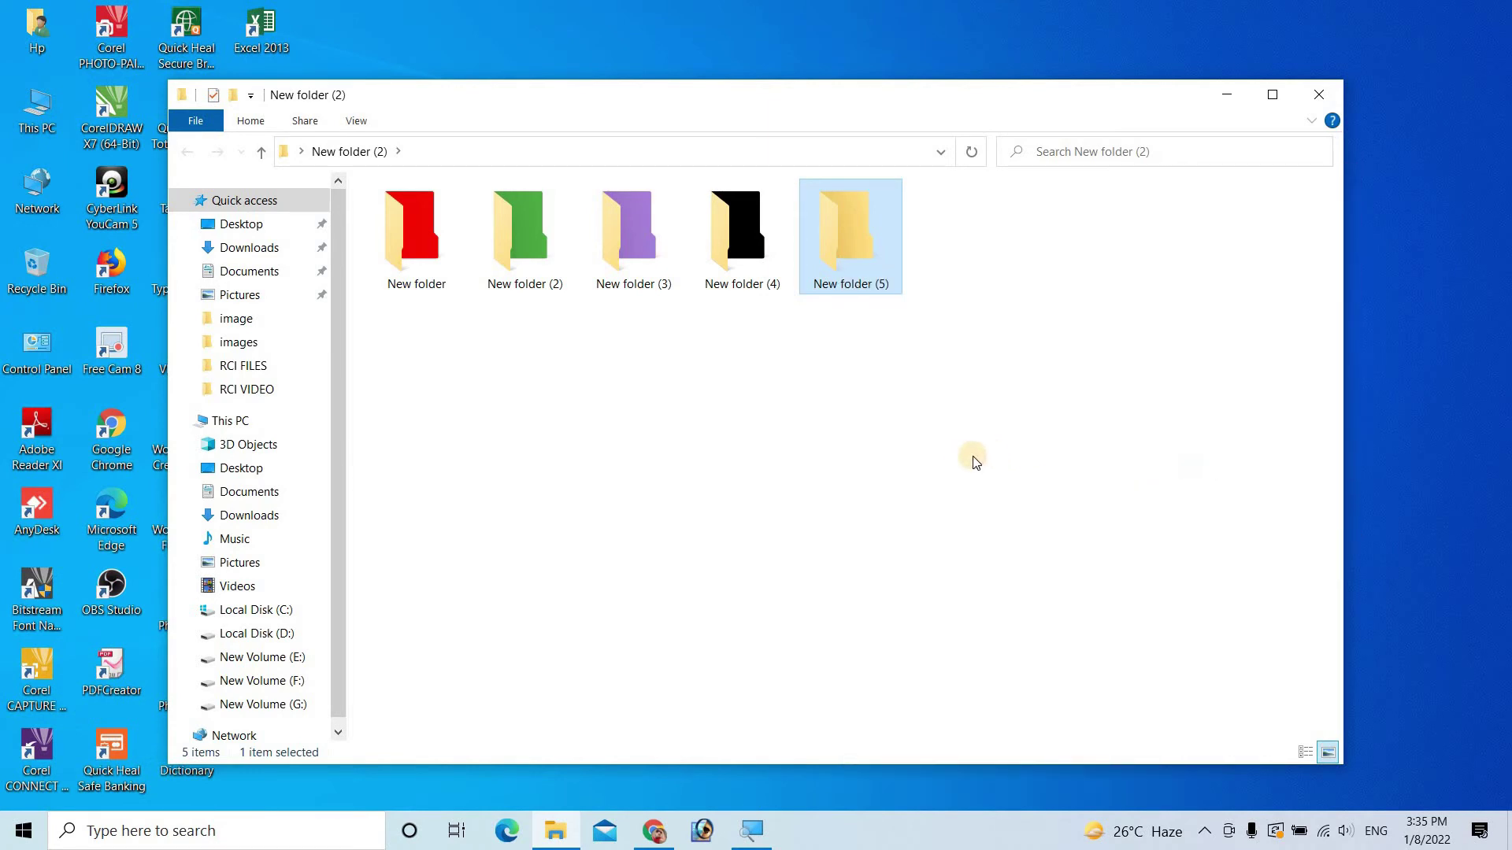
{"action": "left_click", "coordinate": [493, 356]}
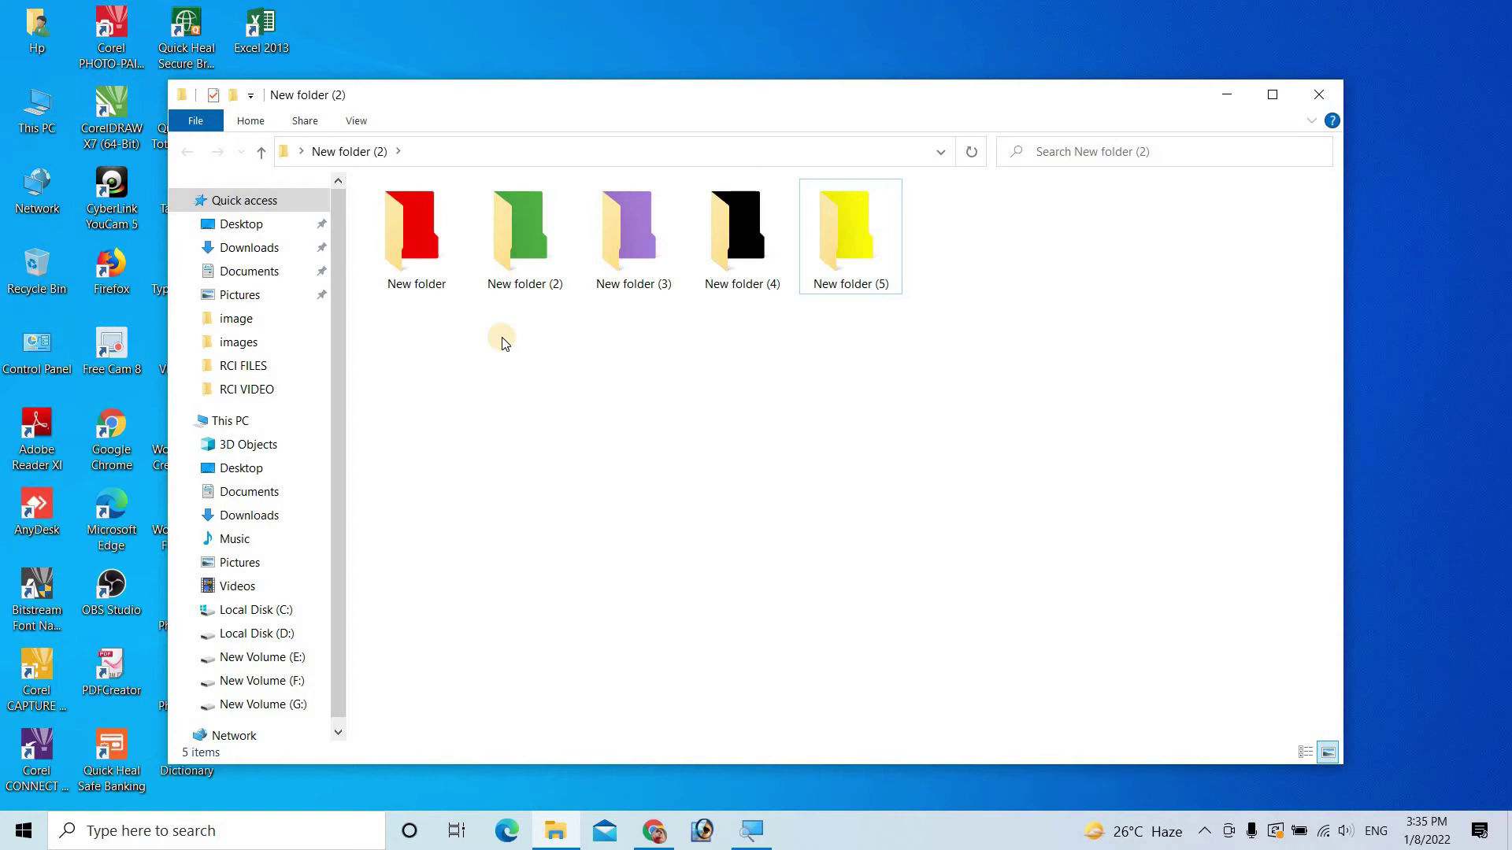
Step: Review the available Change Folder Icon color options for New folder (5) without choosing one
{"action": "left_click", "coordinate": [828, 262]}
{"action": "right_click", "coordinate": [828, 260]}
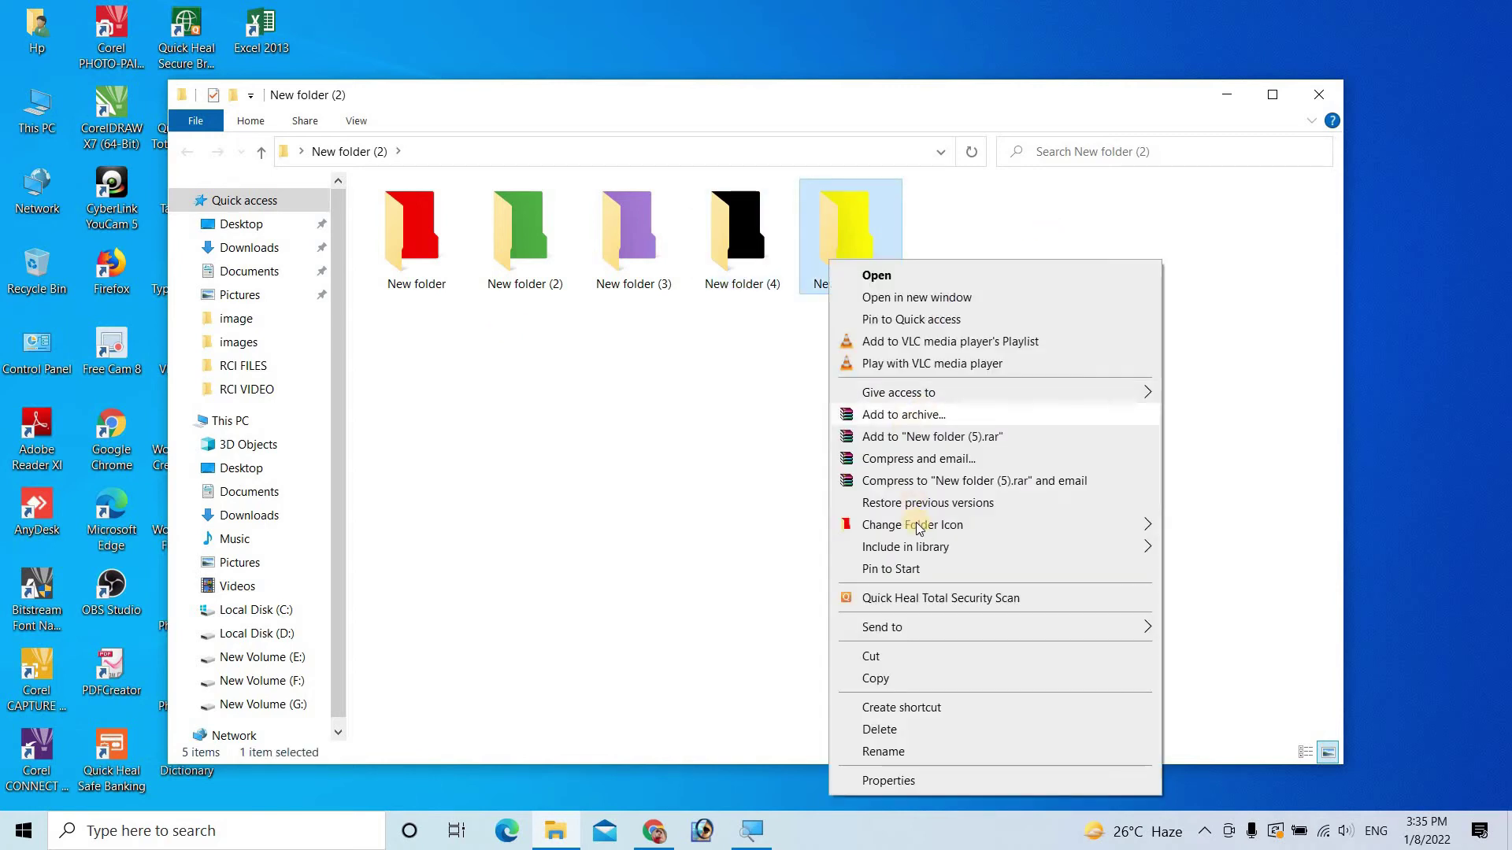
{"action": "mouse_move", "coordinate": [930, 533]}
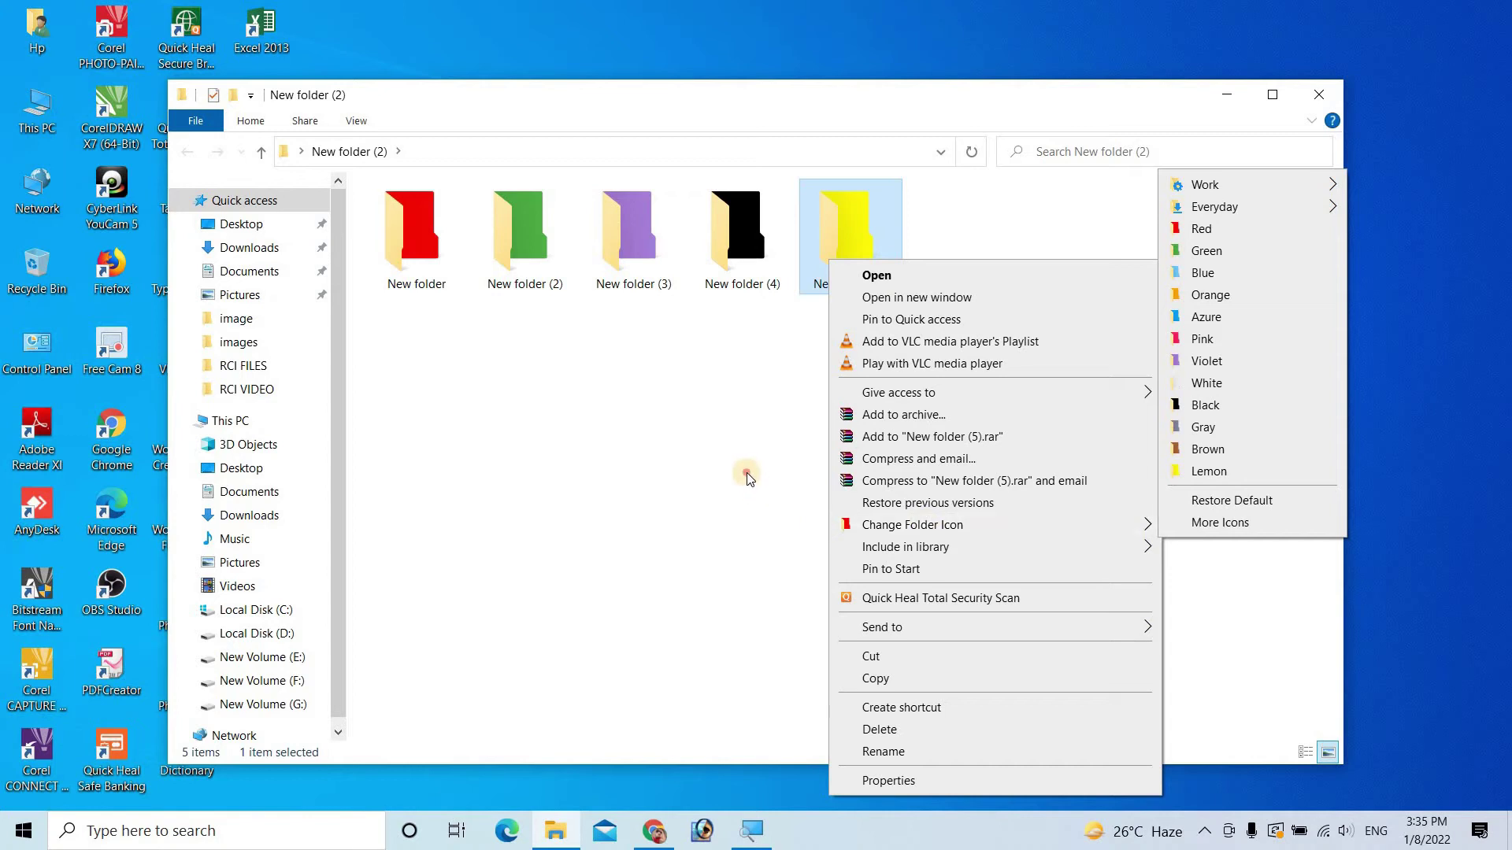
{"action": "left_click", "coordinate": [800, 435]}
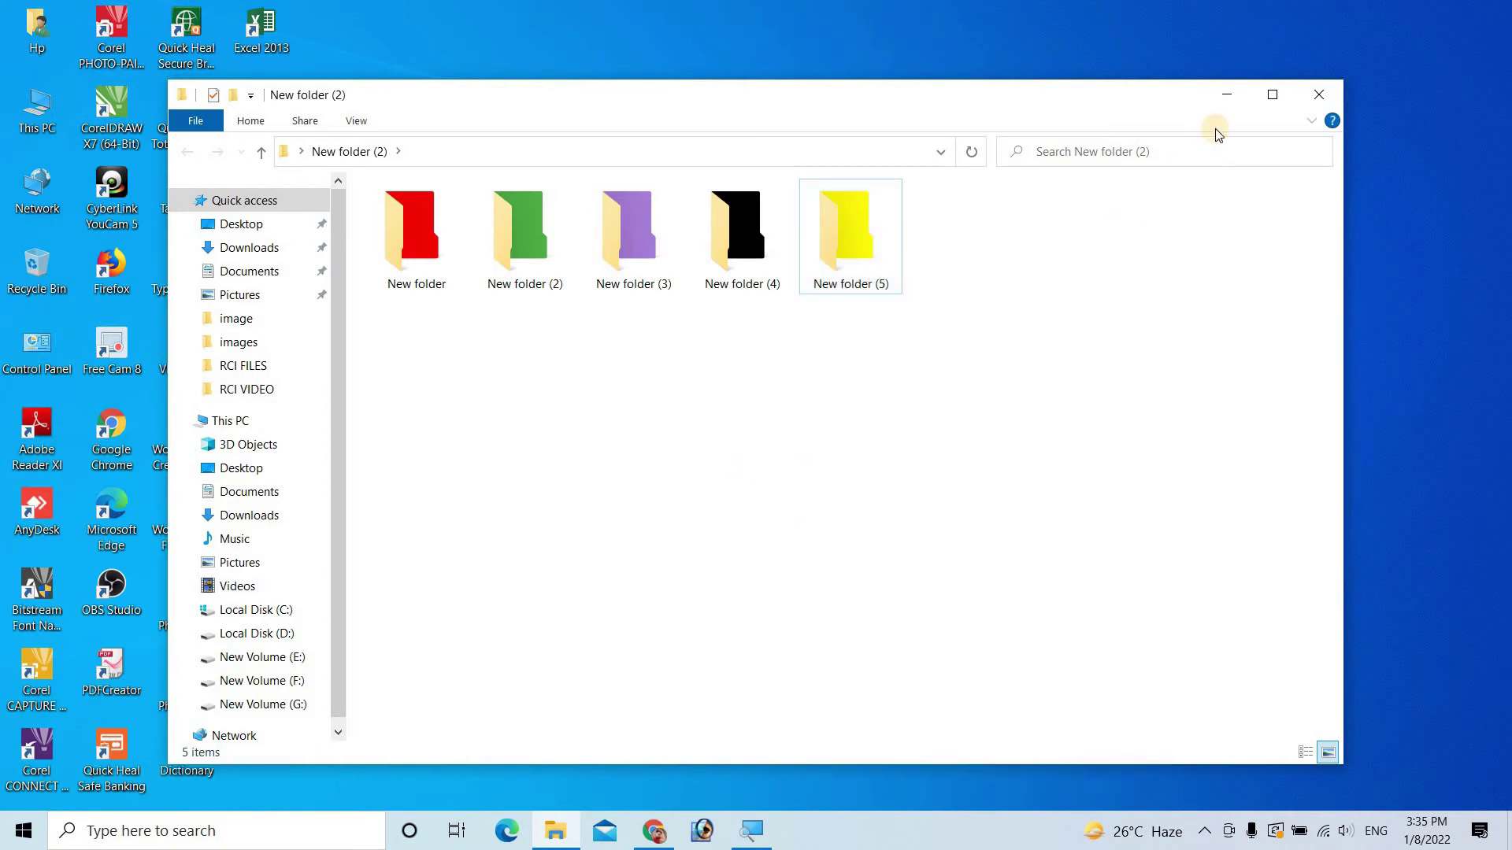
Step: Minimize the folder window and switch to Google Chrome
{"action": "left_click", "coordinate": [1226, 95]}
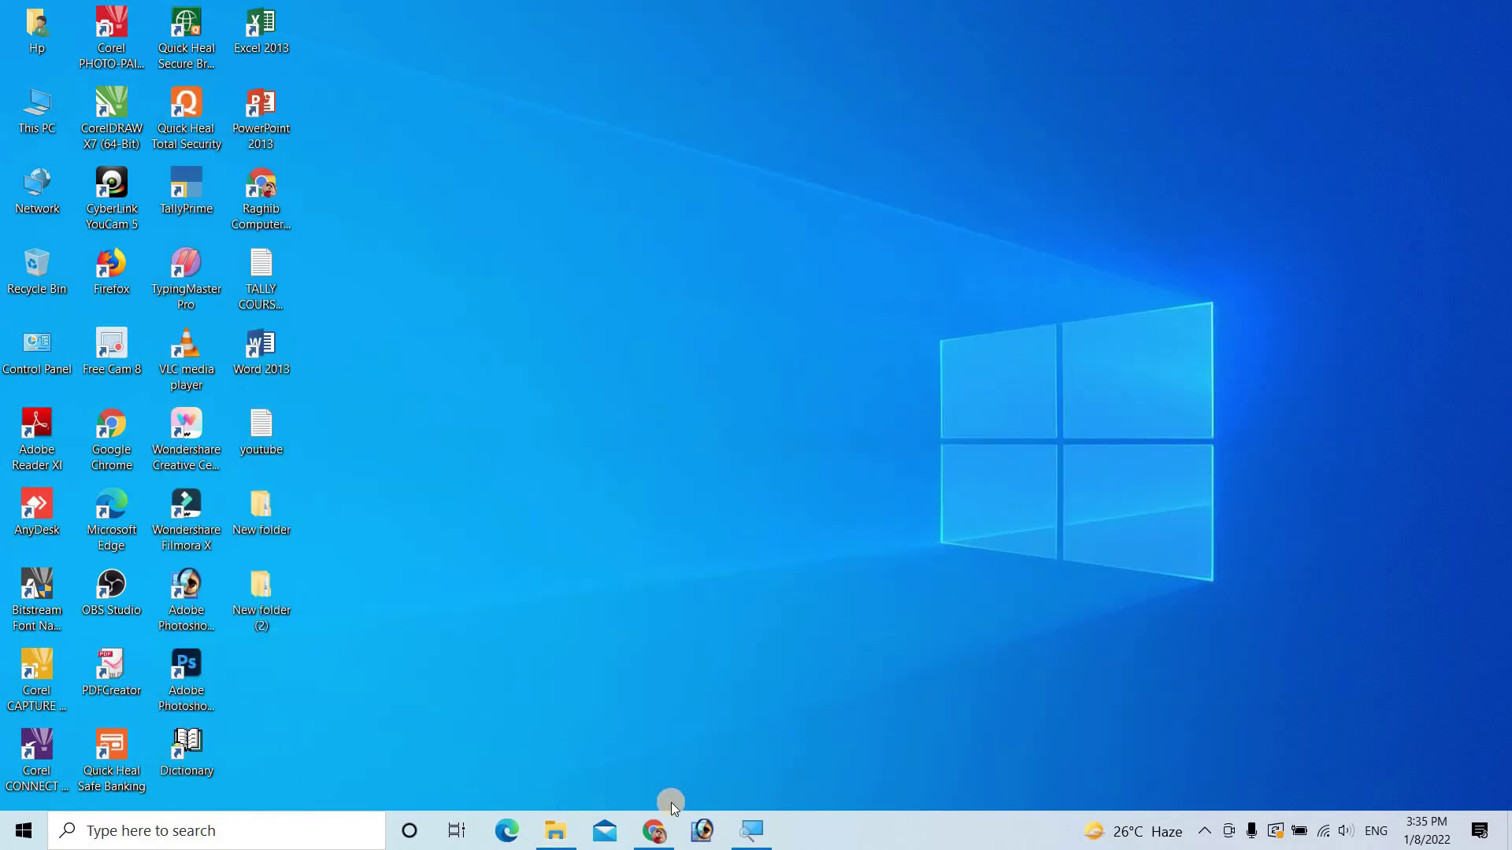
{"action": "left_click", "coordinate": [656, 832]}
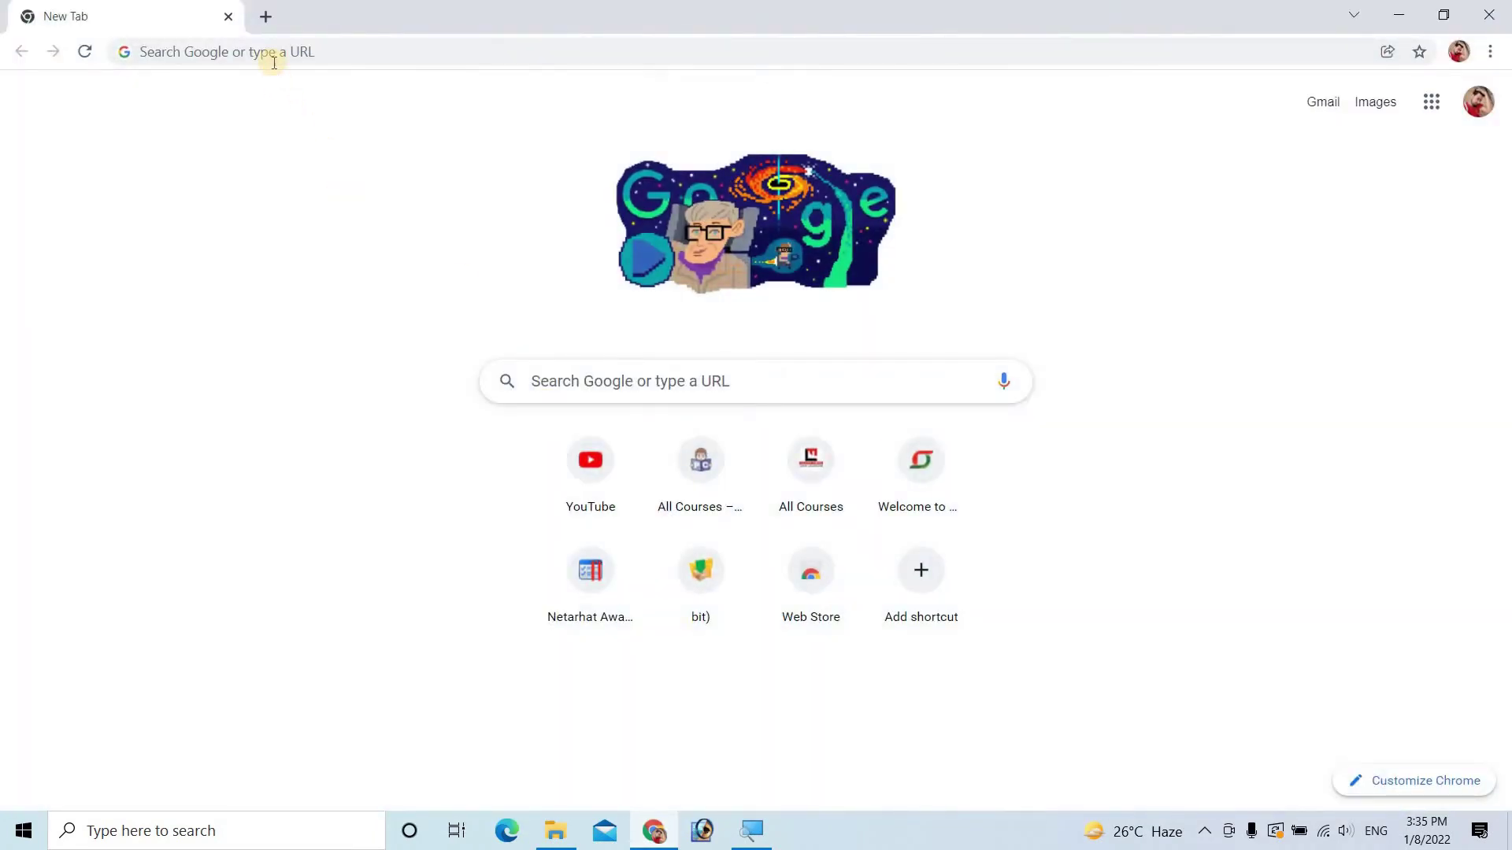
Step: Search Google for "download folder color"
{"action": "left_click", "coordinate": [266, 53]}
{"action": "type", "text": "downlo"}
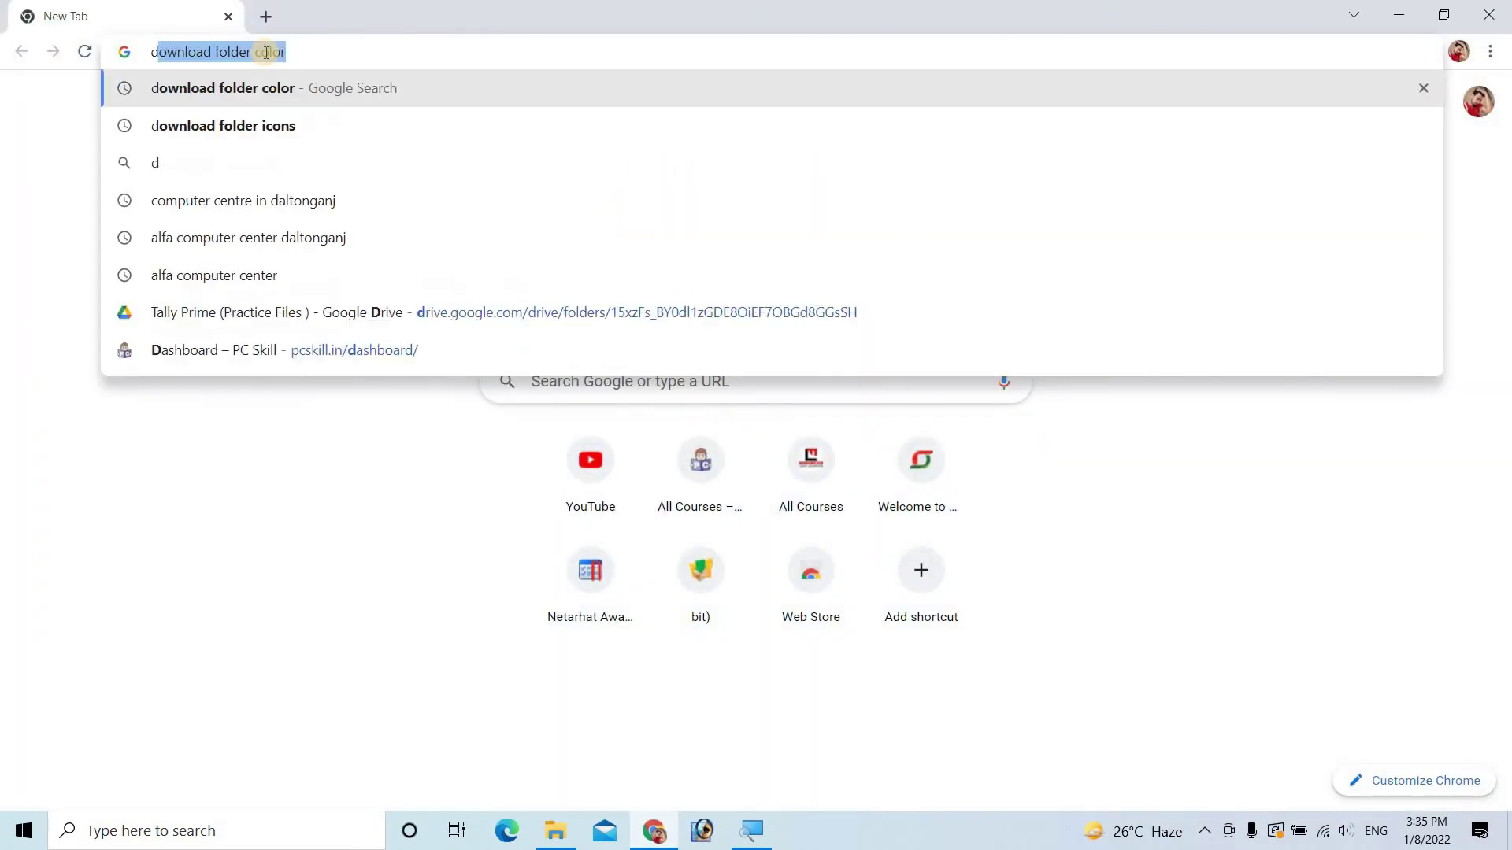
{"action": "type", "text": "ad"}
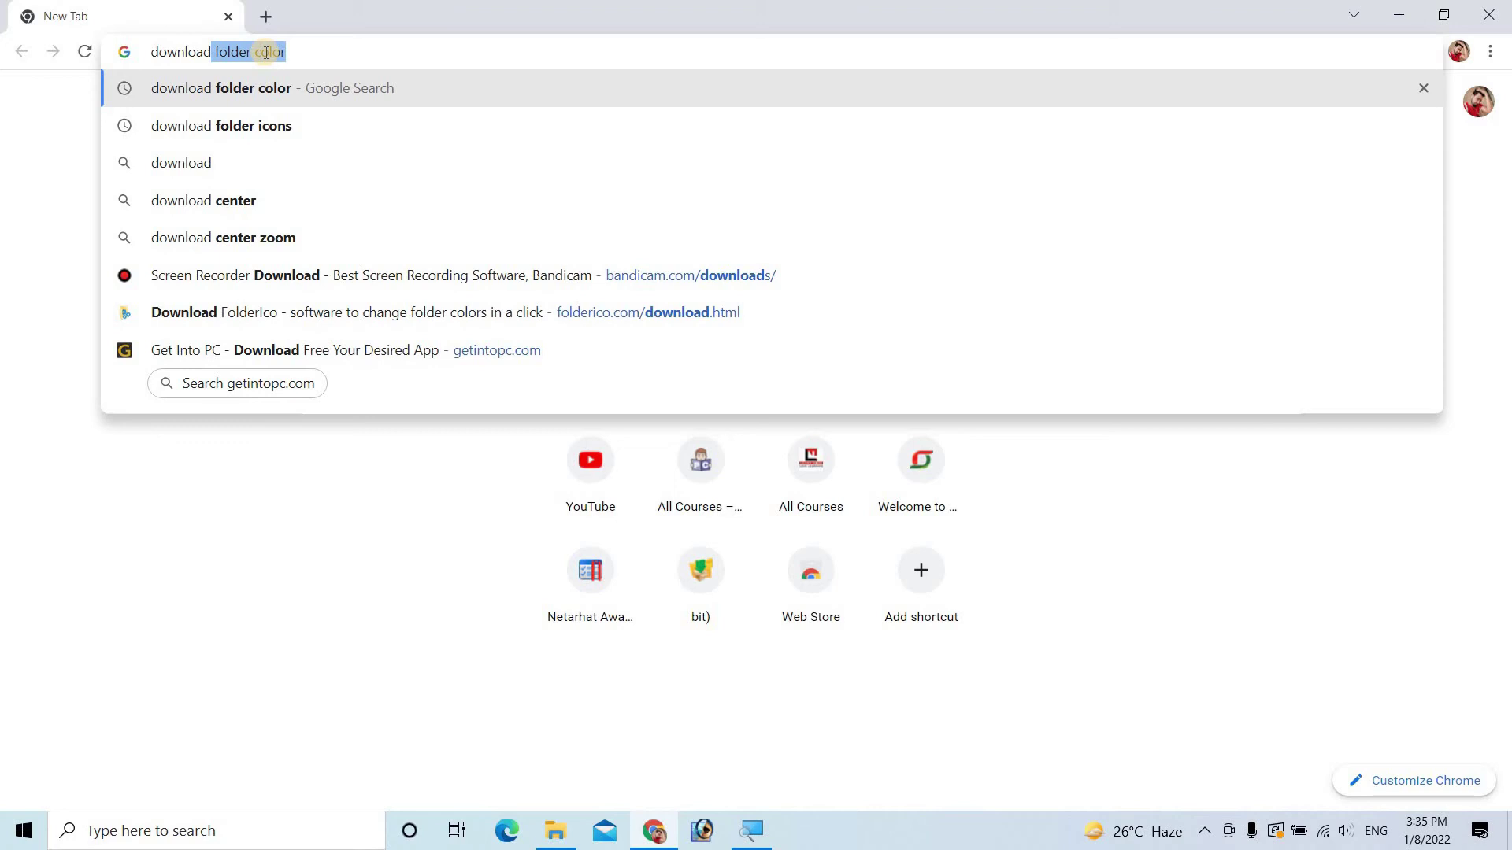
{"action": "type", "text": " fold"}
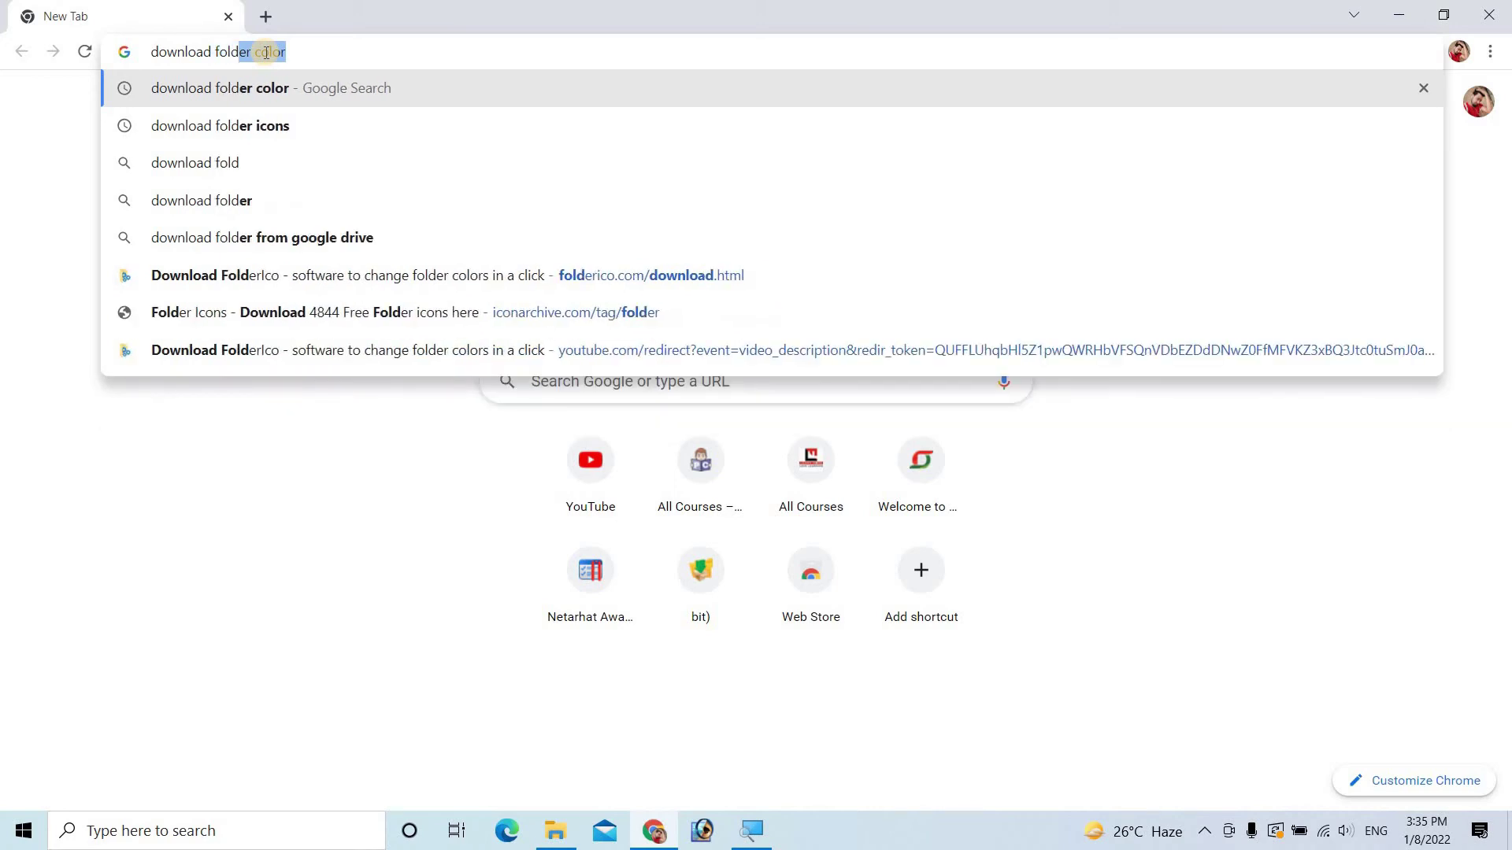
{"action": "type", "text": "er color"}
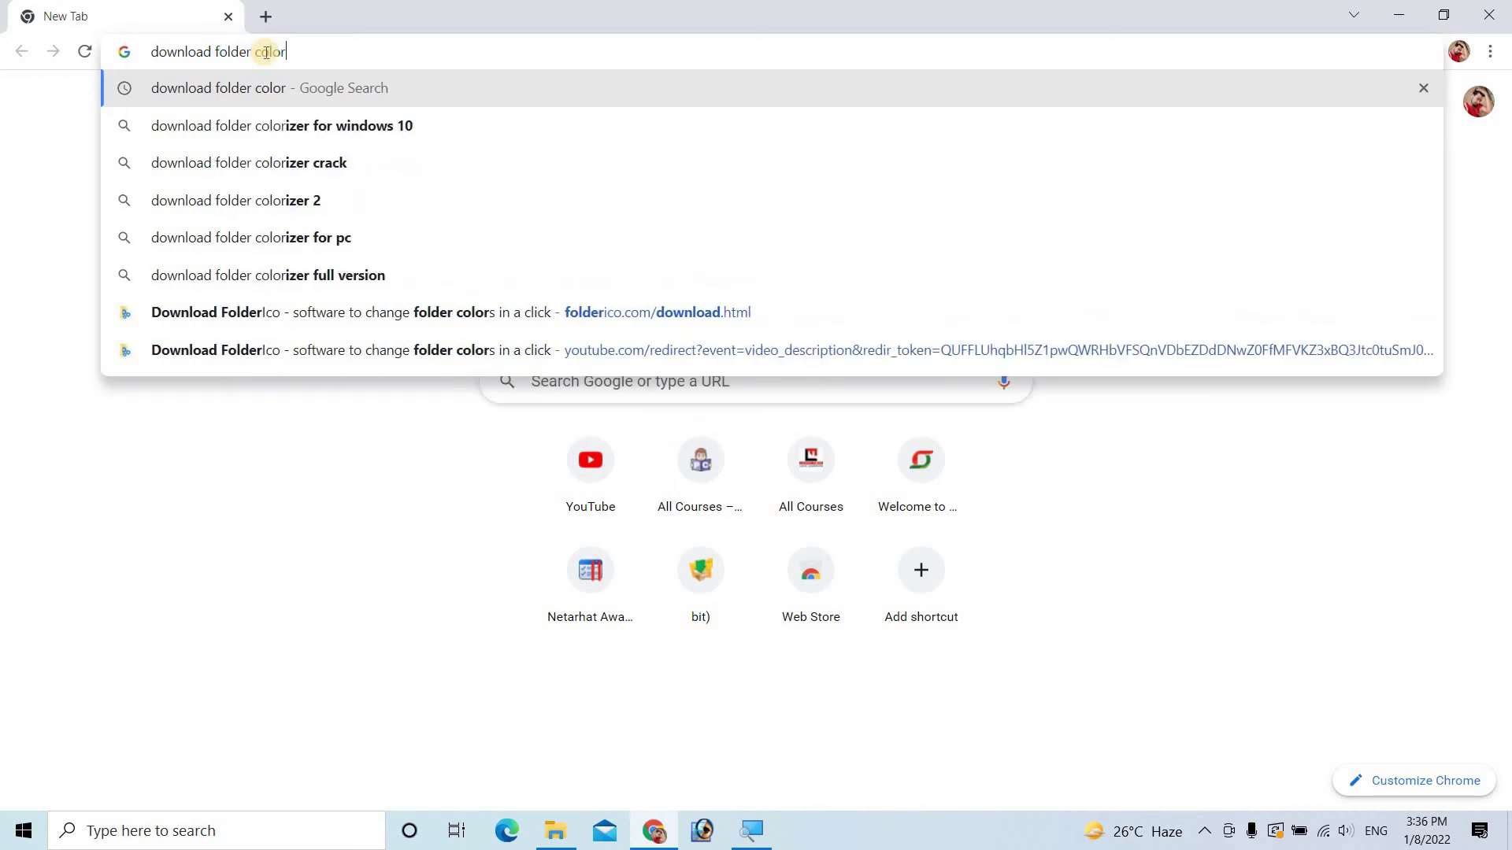
{"action": "key", "text": "Return"}
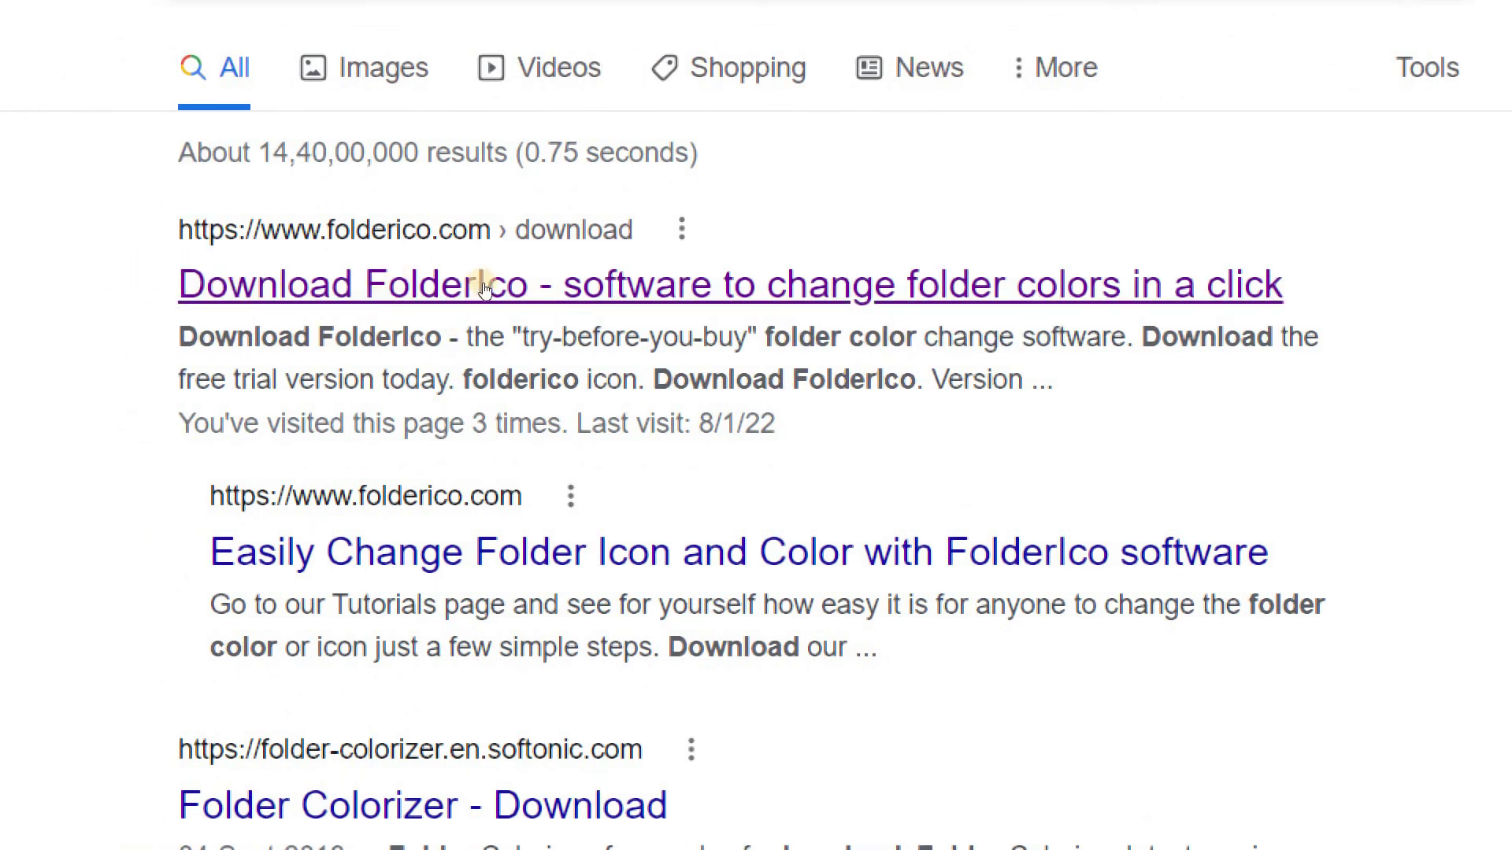
Step: Open the Download FolderIco page from the search results and go to its Windows download
{"action": "left_click", "coordinate": [398, 293]}
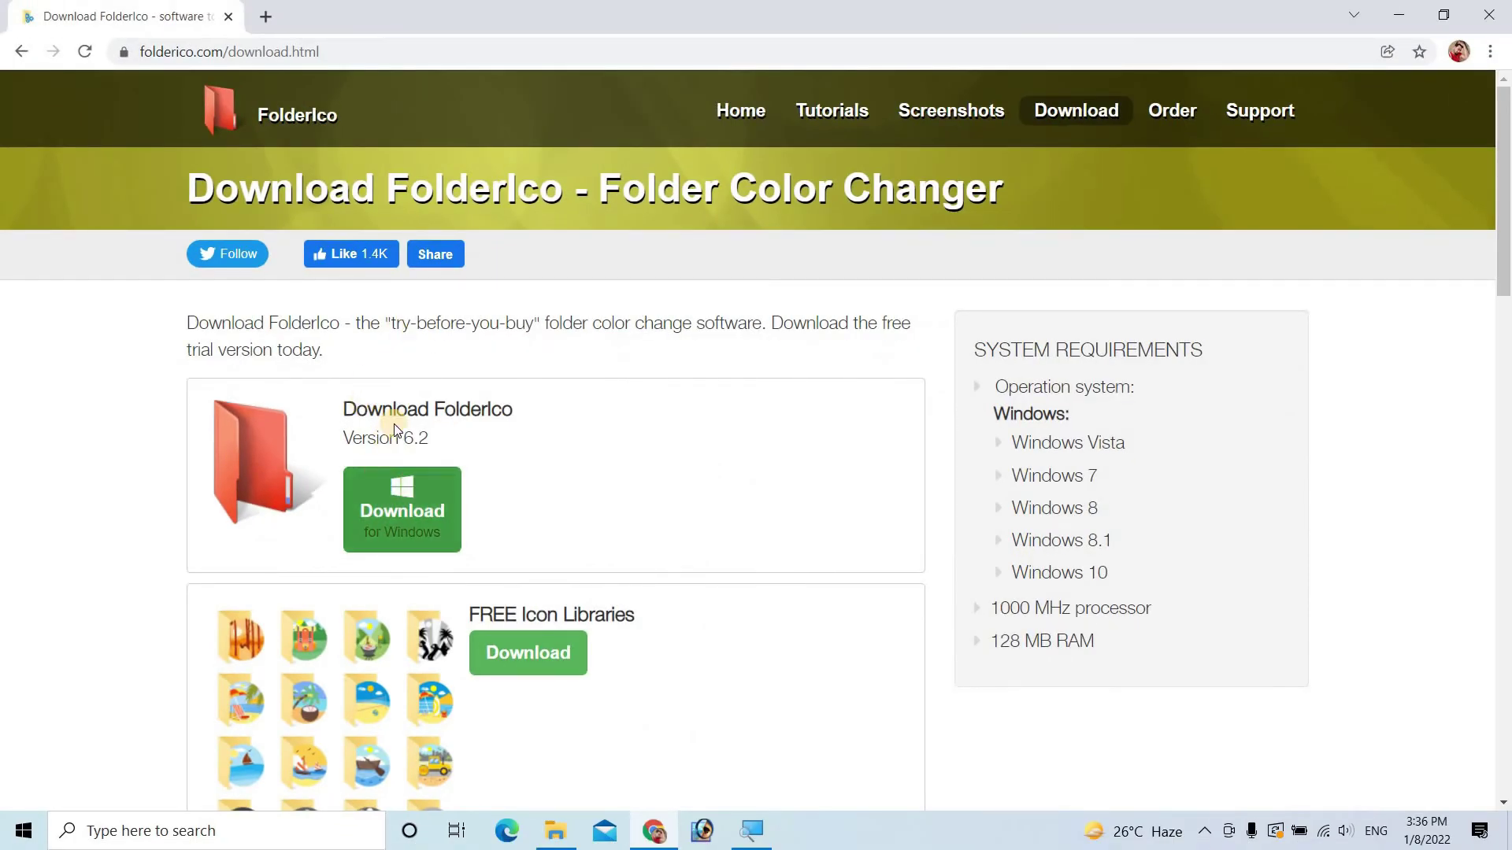
{"action": "left_click", "coordinate": [389, 508]}
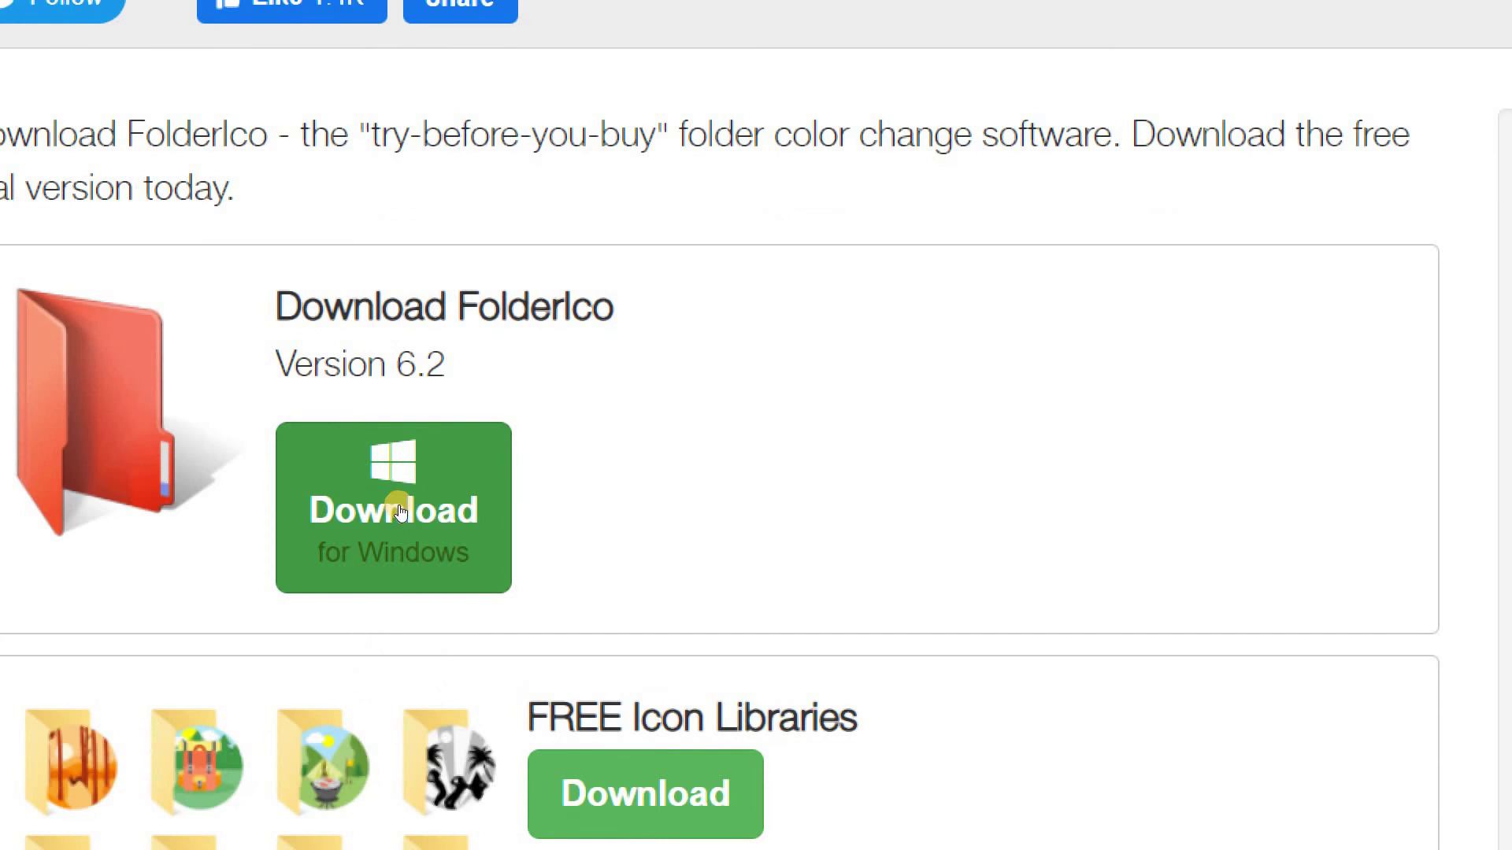
Step: Check the recently added programs for FolderIco and return to its download page
{"action": "key", "text": "super"}
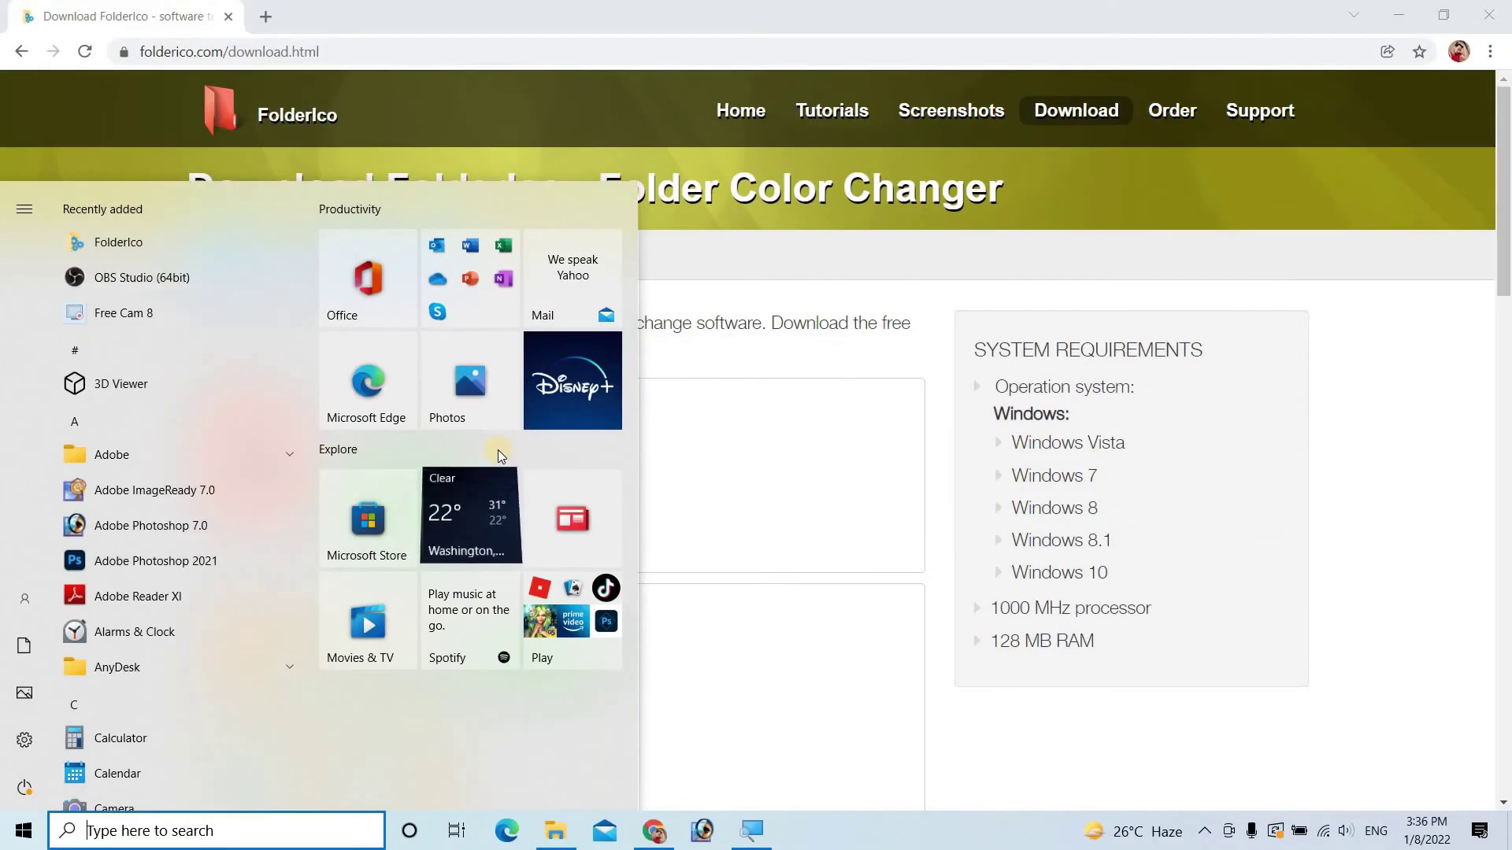
{"action": "left_click", "coordinate": [922, 328]}
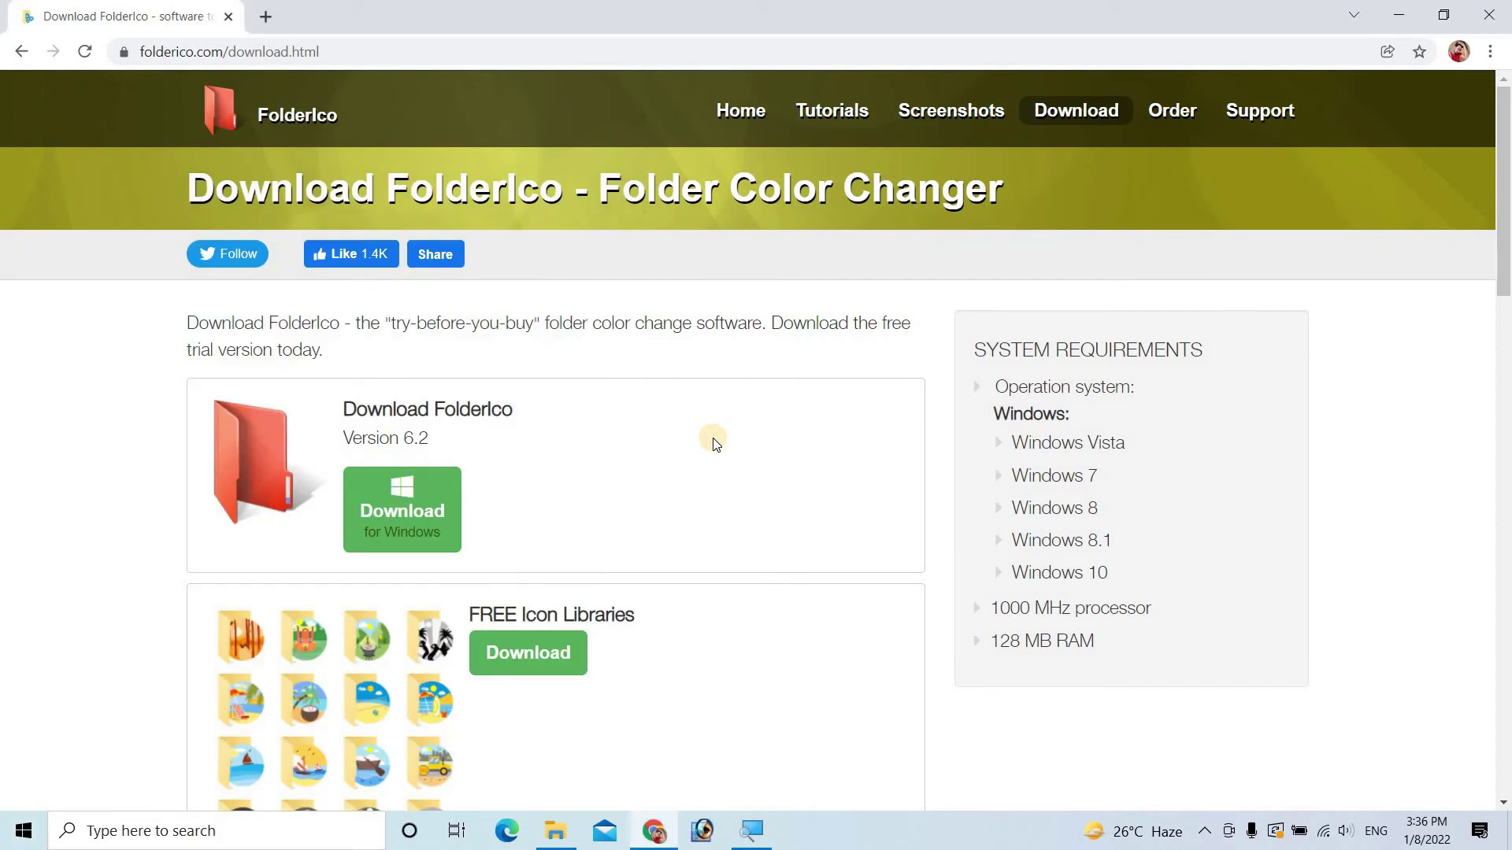
Step: Minimize the browser and bring up the Change Folder Icon color options for New folder on the desktop
{"action": "left_click", "coordinate": [1396, 16]}
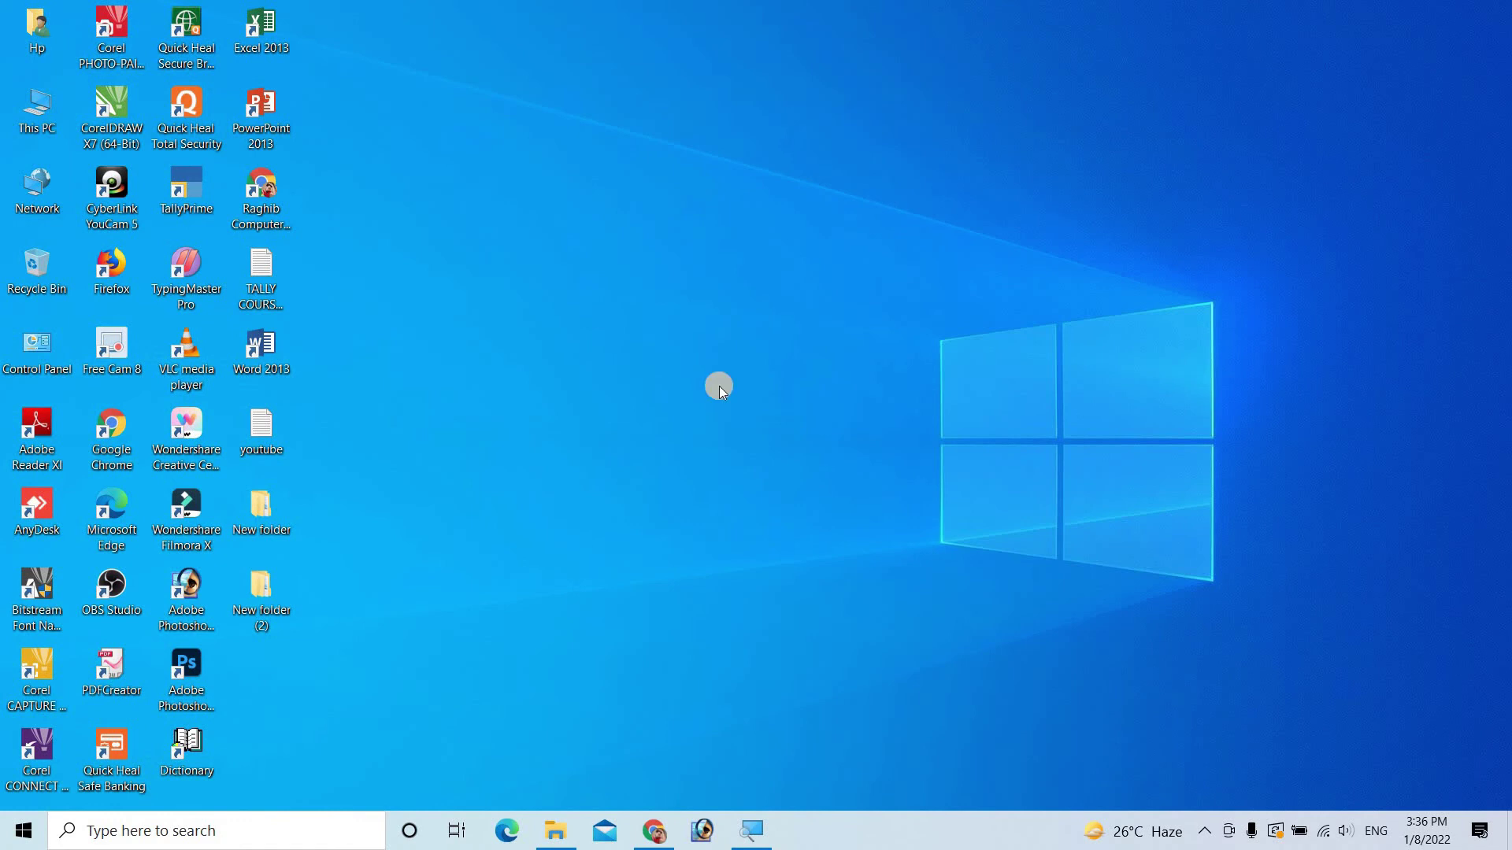
{"action": "right_click", "coordinate": [265, 520]}
{"action": "mouse_move", "coordinate": [318, 549]}
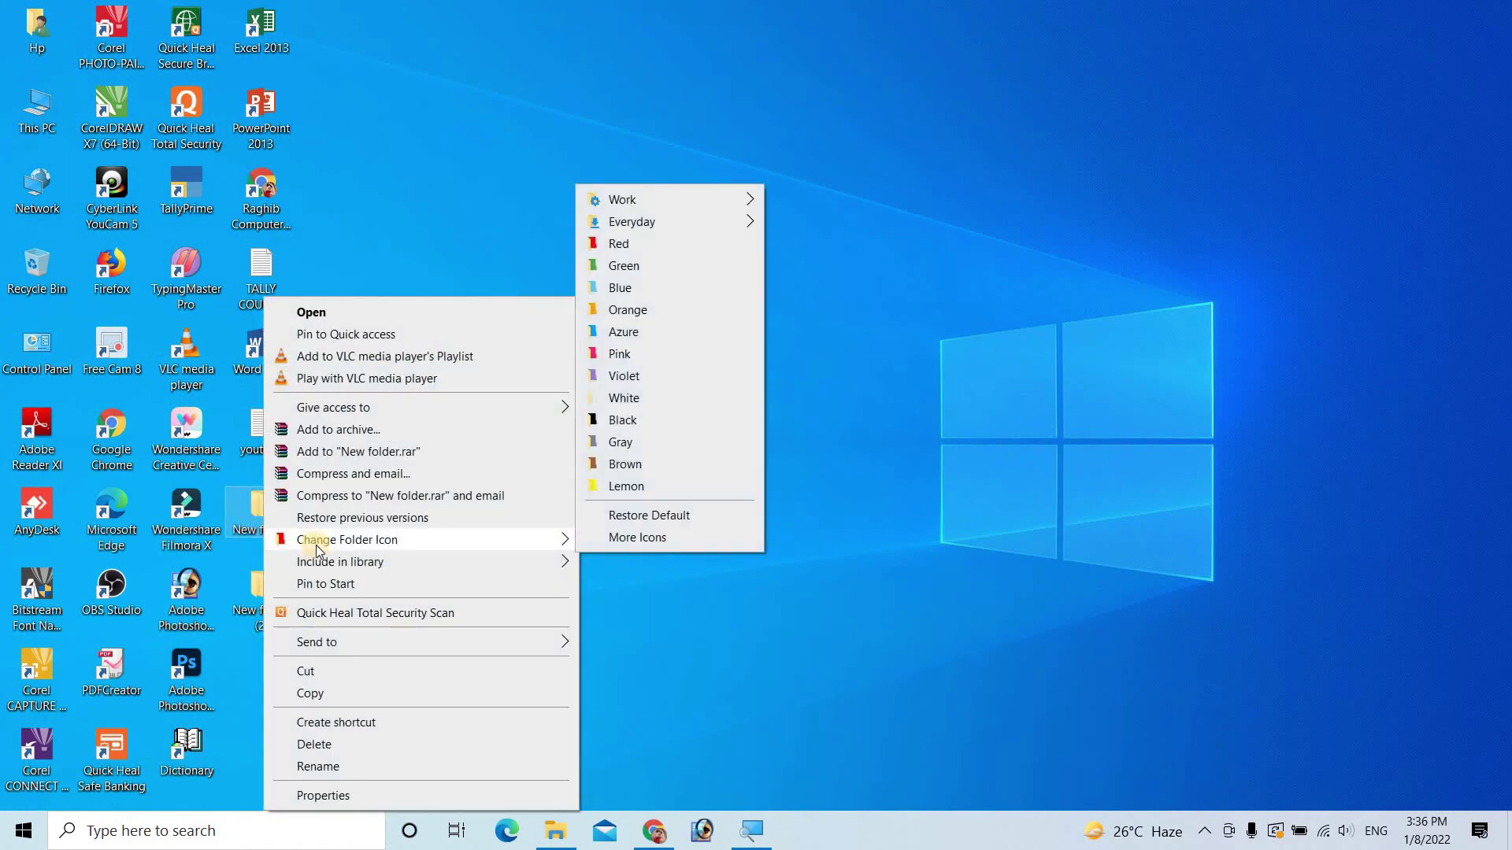